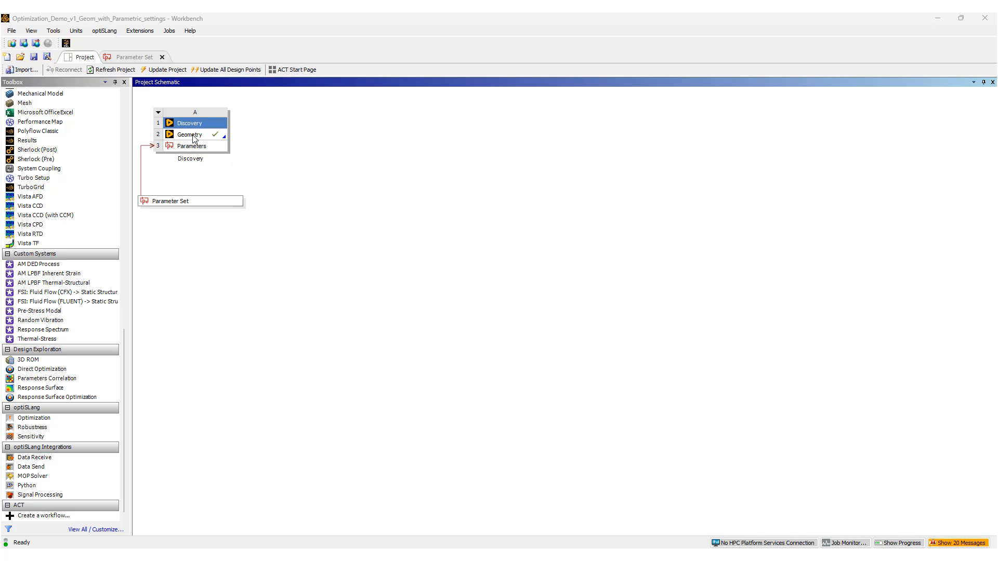
# Open the geometry in Discovery and browse its named selections.
pyautogui.doubleClick(193, 136)
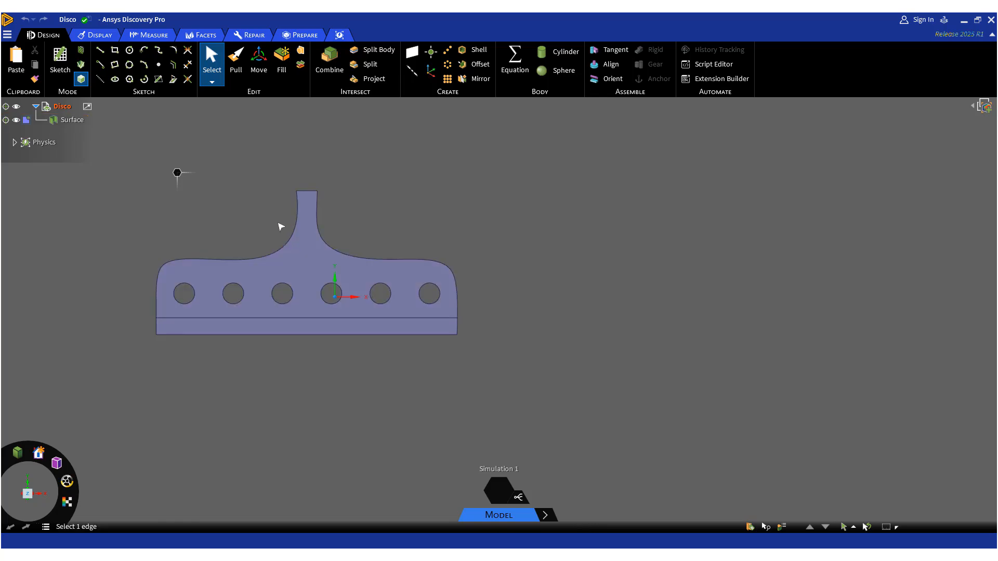
pyautogui.click(750, 528)
pyautogui.scroll(-1, 791, 478)
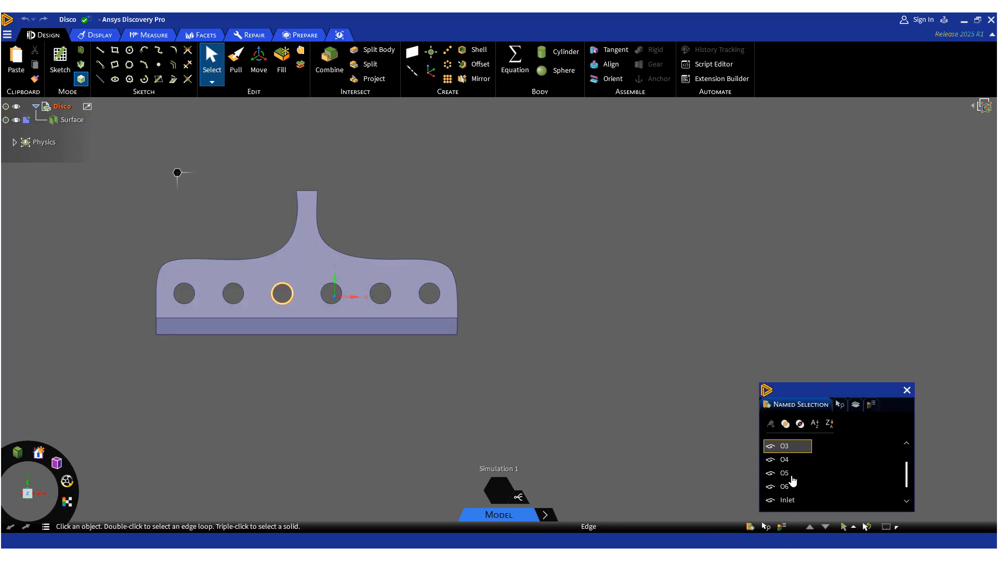
pyautogui.scroll(-1, 792, 489)
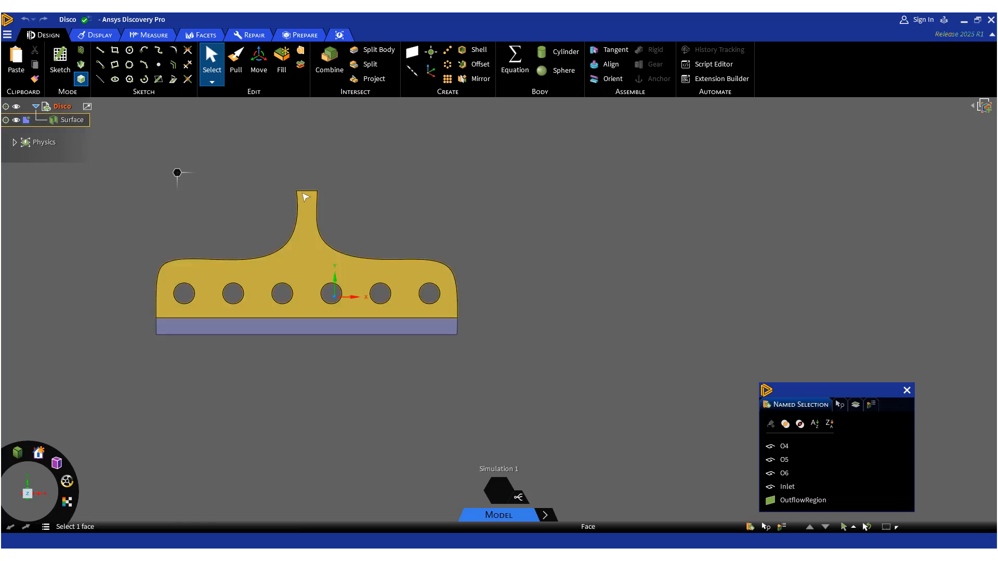
pyautogui.scroll(-2, 802, 463)
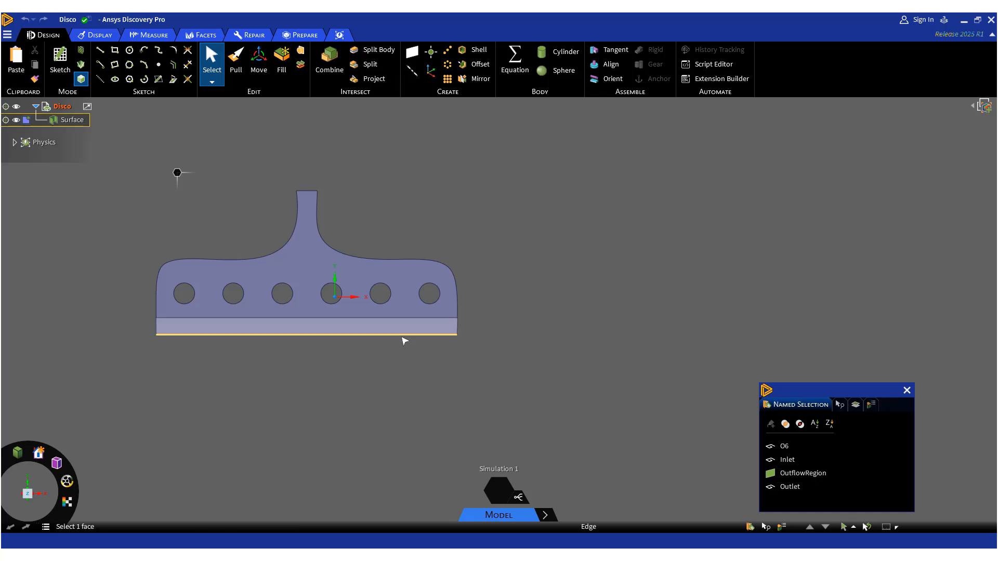
# Open the Parameters panel to review the hole diameter parameters D 1 to D 6.
pyautogui.click(296, 254)
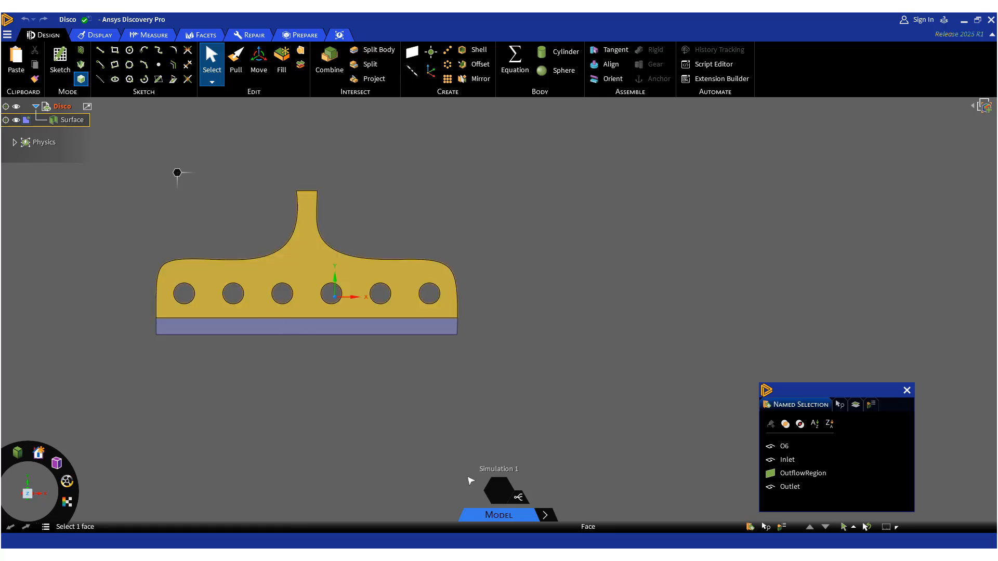
pyautogui.click(518, 498)
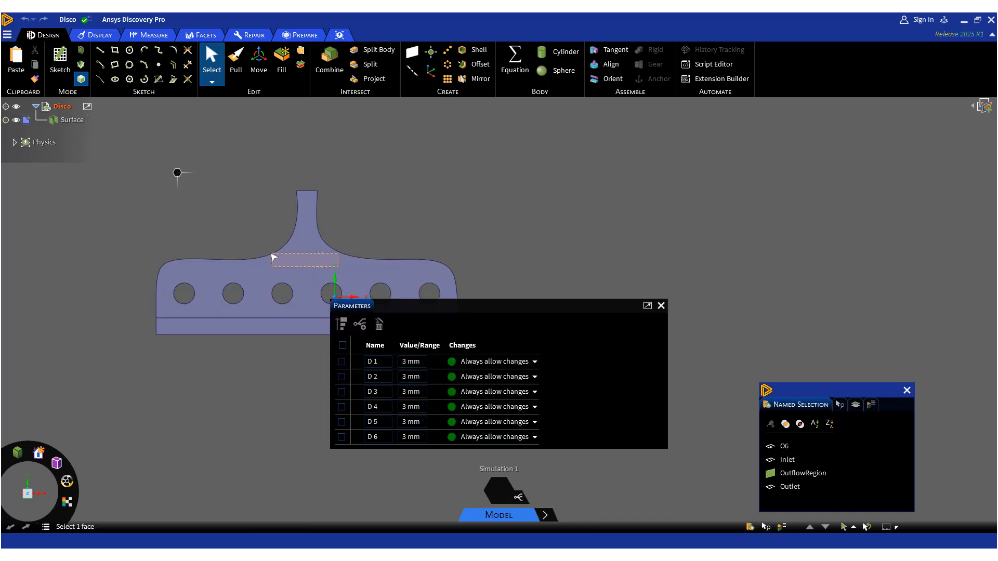
pyautogui.click(300, 260)
pyautogui.keyDown('ctrl'); pyautogui.click(338, 269); pyautogui.keyUp('ctrl')
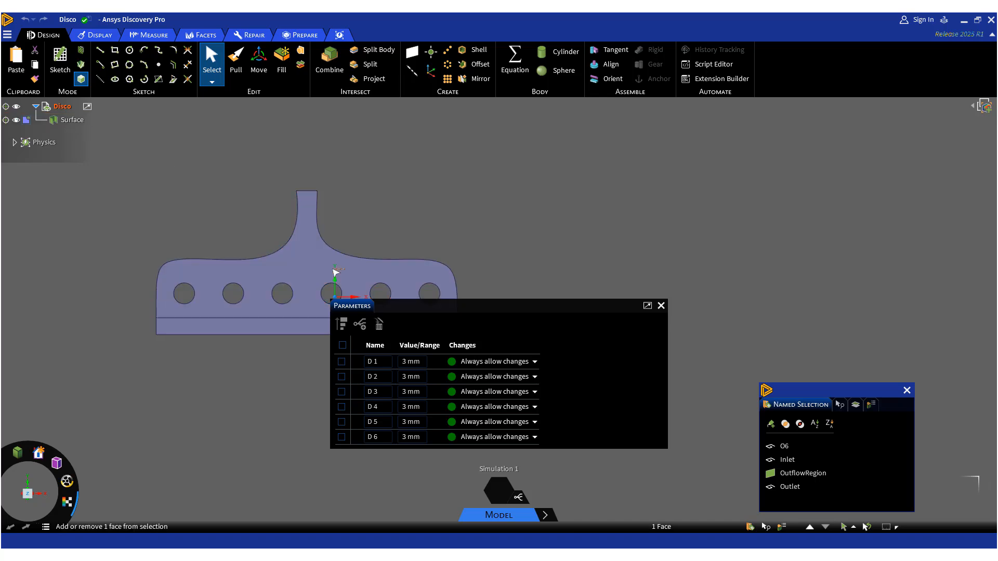
pyautogui.moveTo(346, 271); pyautogui.dragTo(211, 289, button='middle')
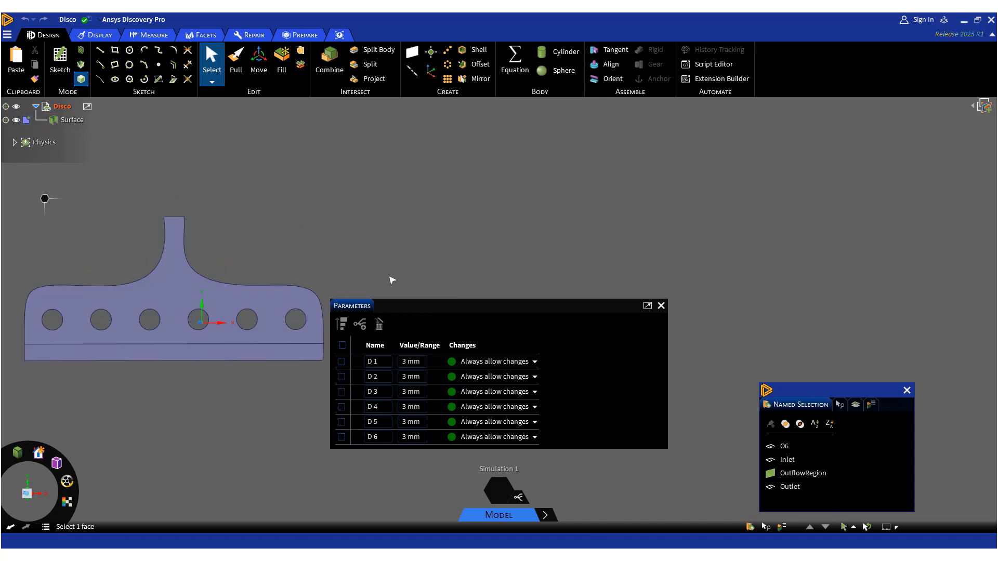
pyautogui.moveTo(374, 364)
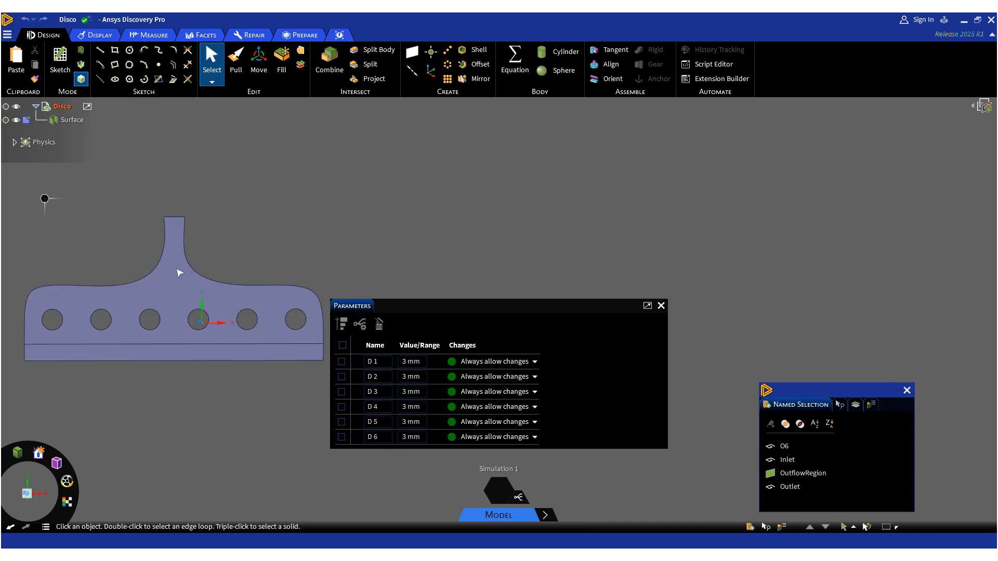
# Try to add a geometric length parameter to the inlet's top edge using Pull.
pyautogui.click(178, 219)
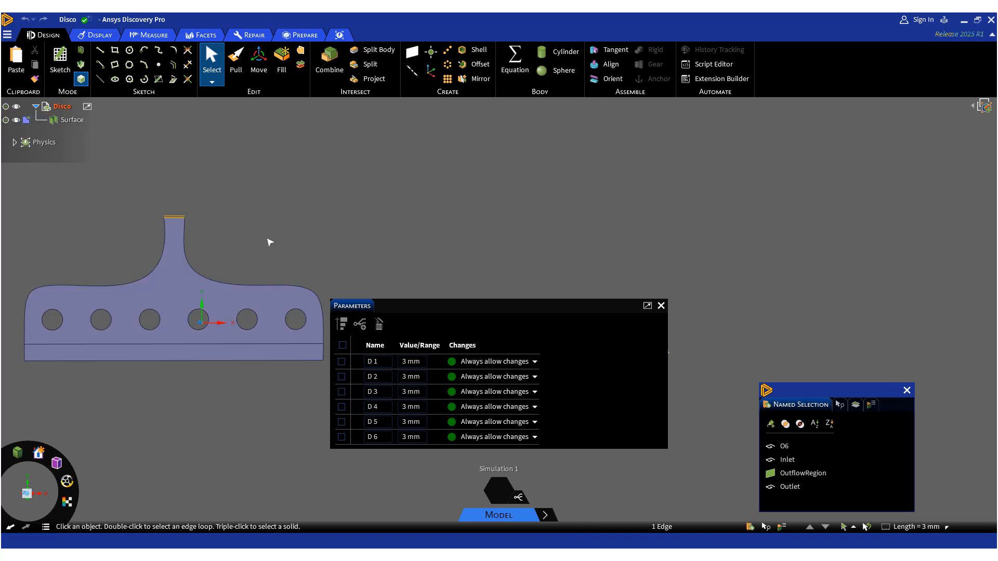
pyautogui.click(236, 64)
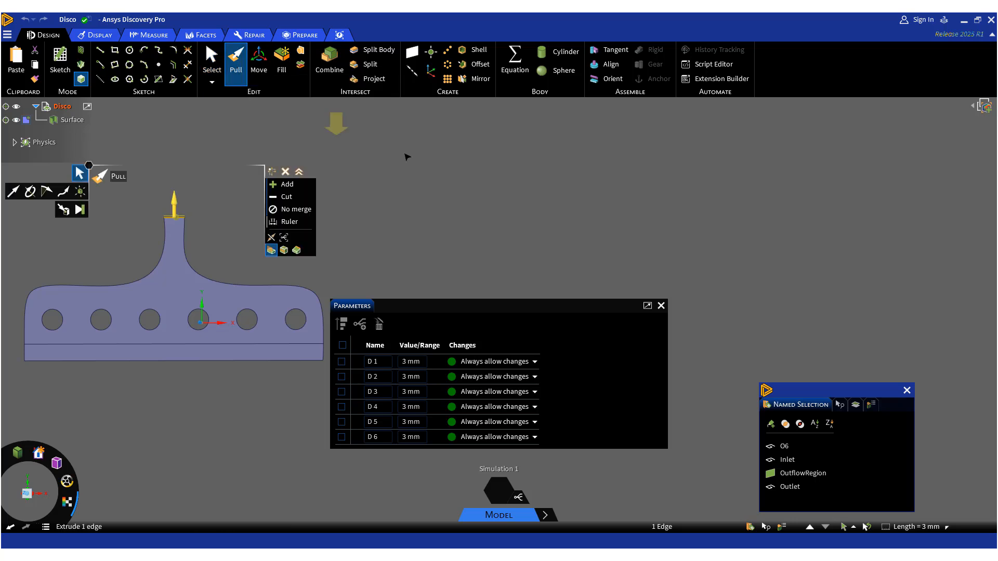
pyautogui.click(283, 238)
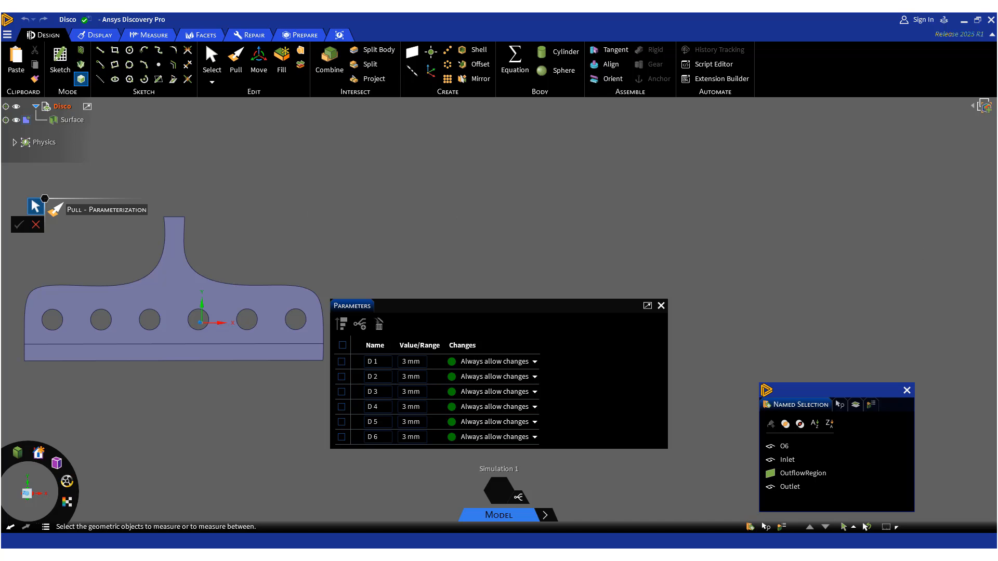
pyautogui.click(175, 216)
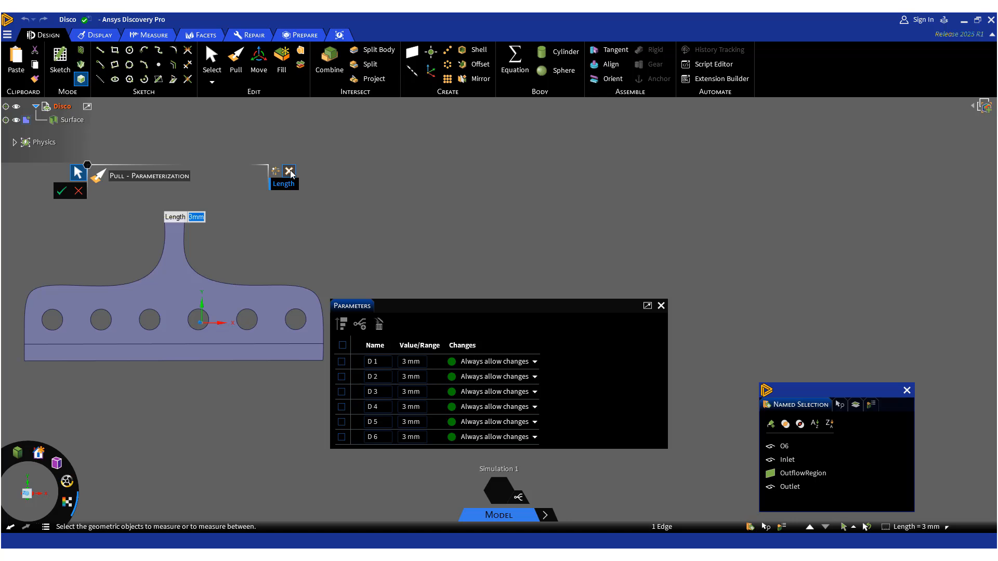
pyautogui.click(78, 191)
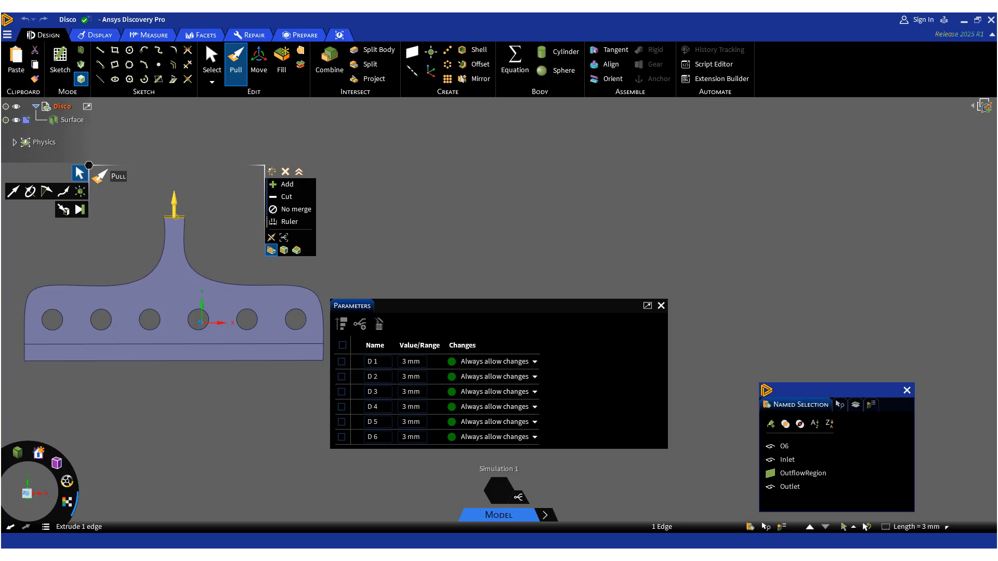
# Switch to Workbench and add a Fluid Flow (Fluent) system sharing the Discovery geometry.
pyautogui.hotkey('alt', 'Tab')
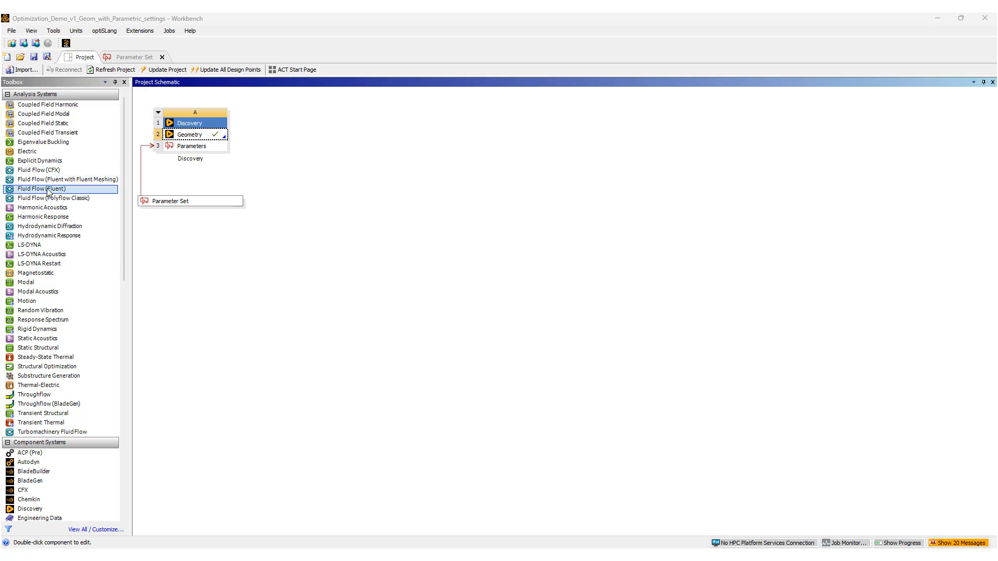
pyautogui.moveTo(31, 190); pyautogui.dragTo(195, 140)
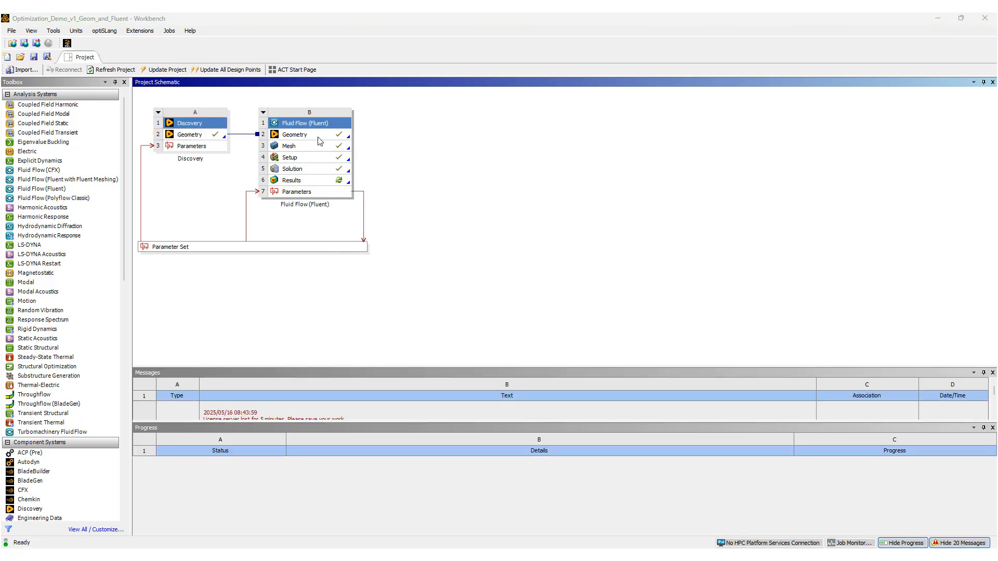
# Open the Fluent solution and inspect the InletVelocity named expression's definition.
pyautogui.doubleClick(297, 170)
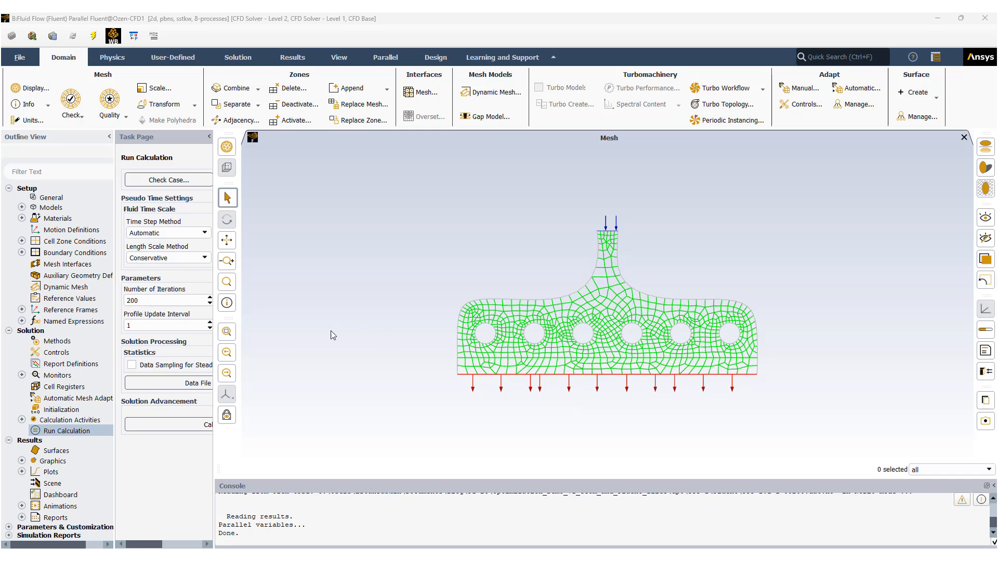
pyautogui.click(22, 321)
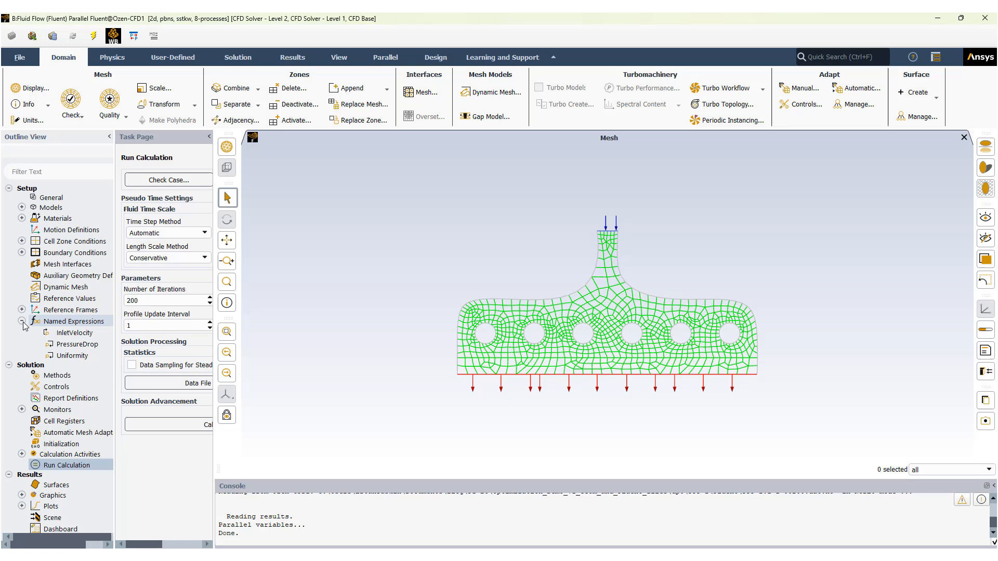
pyautogui.rightClick(77, 324)
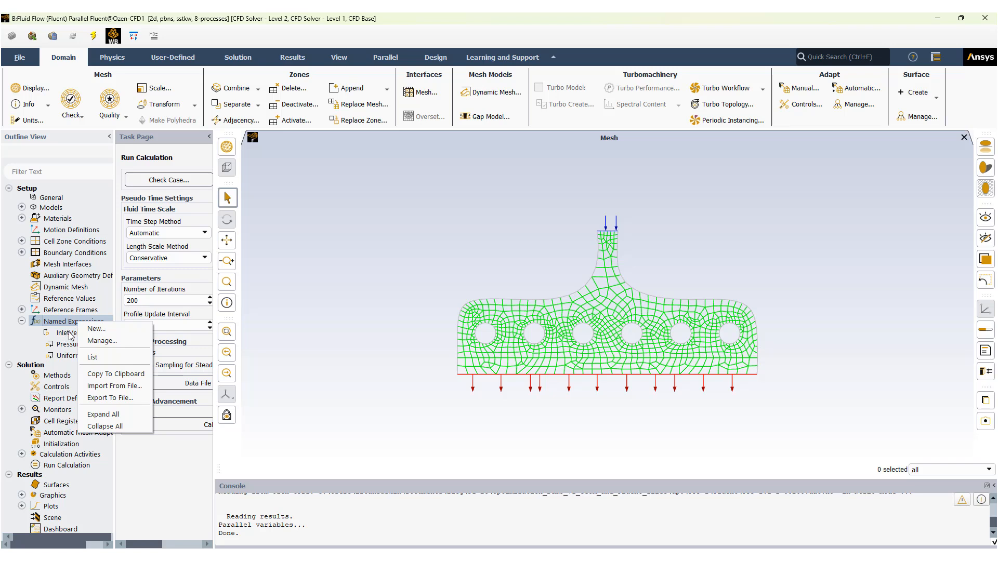
pyautogui.click(69, 335)
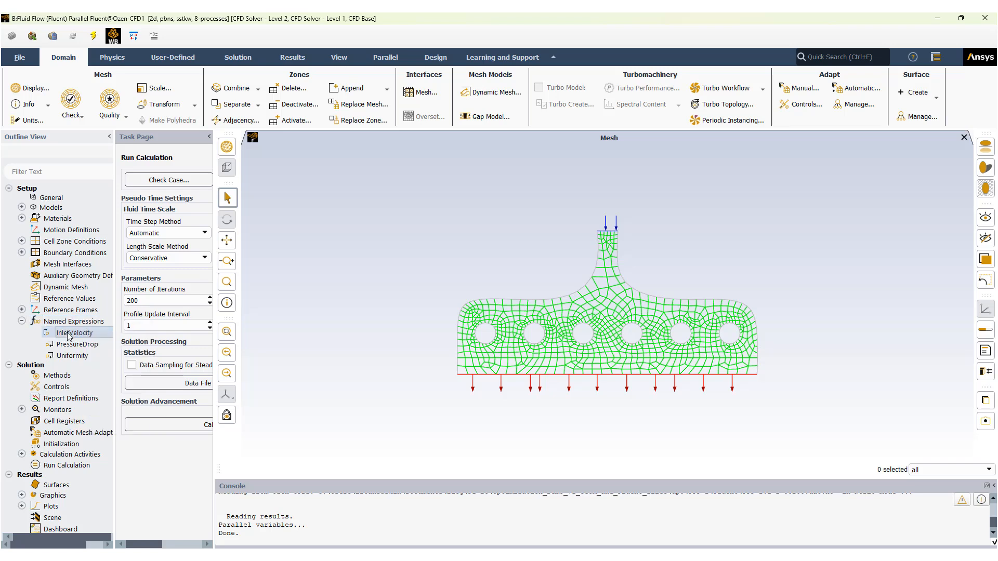
pyautogui.doubleClick(67, 333)
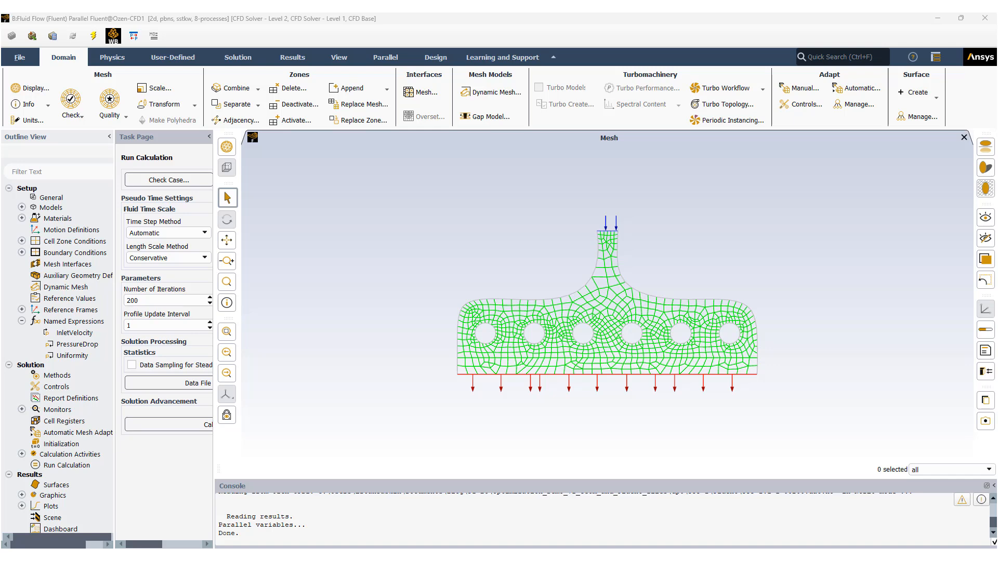
pyautogui.moveTo(2, 181); pyautogui.dragTo(350, 116)
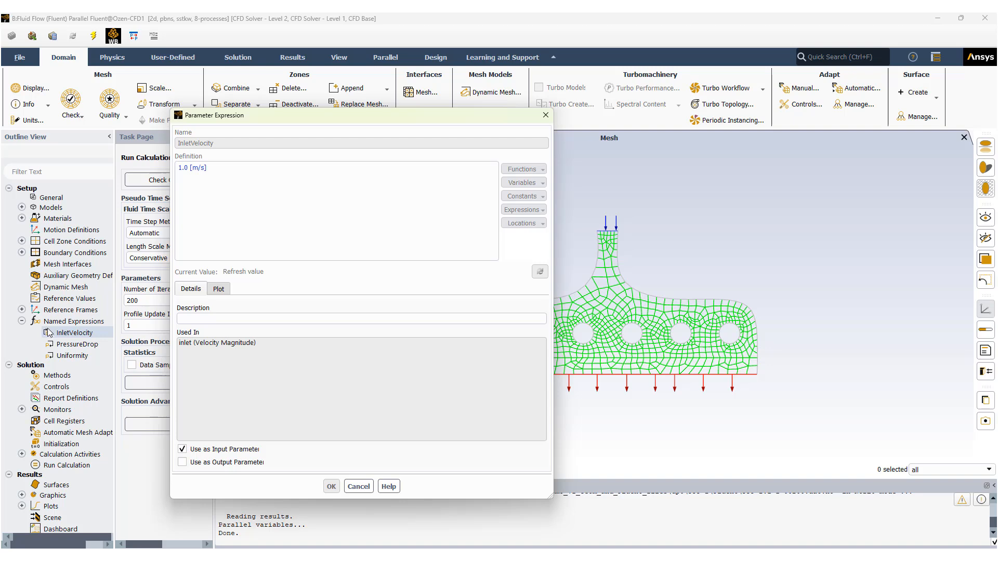
pyautogui.click(358, 486)
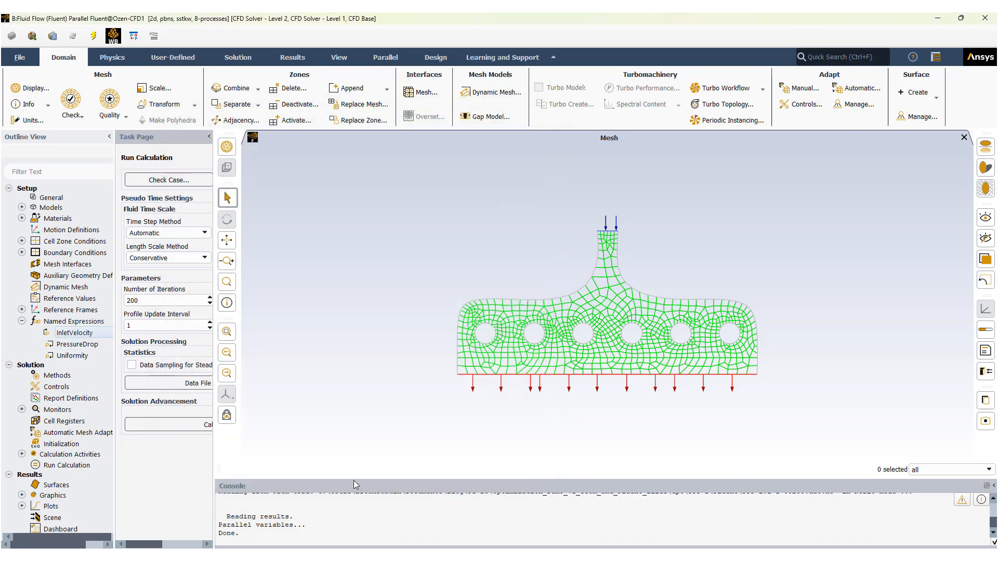
# Inspect the PressureDrop named expression's definition and output parameter setting.
pyautogui.doubleClick(78, 345)
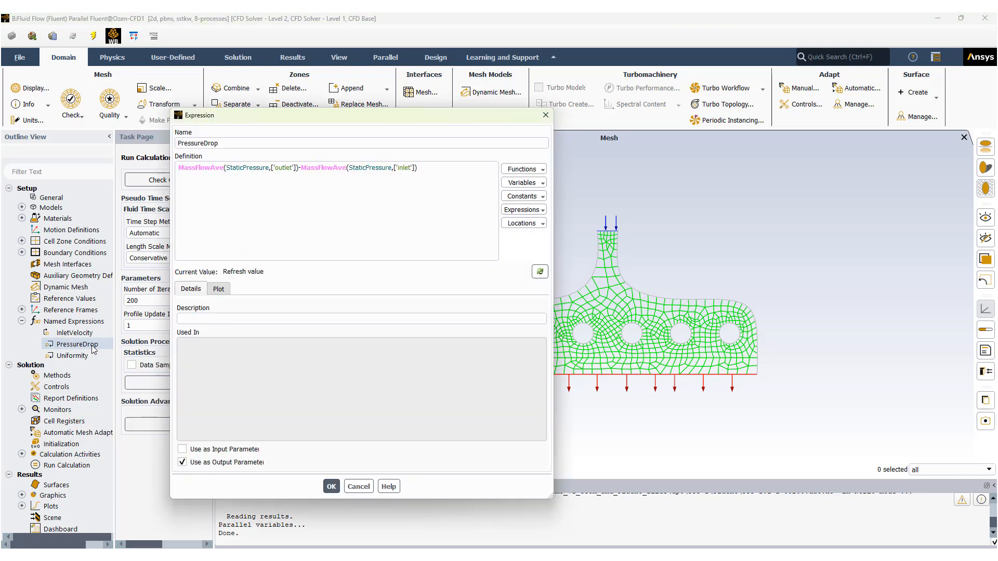
pyautogui.moveTo(320, 121); pyautogui.dragTo(224, 143)
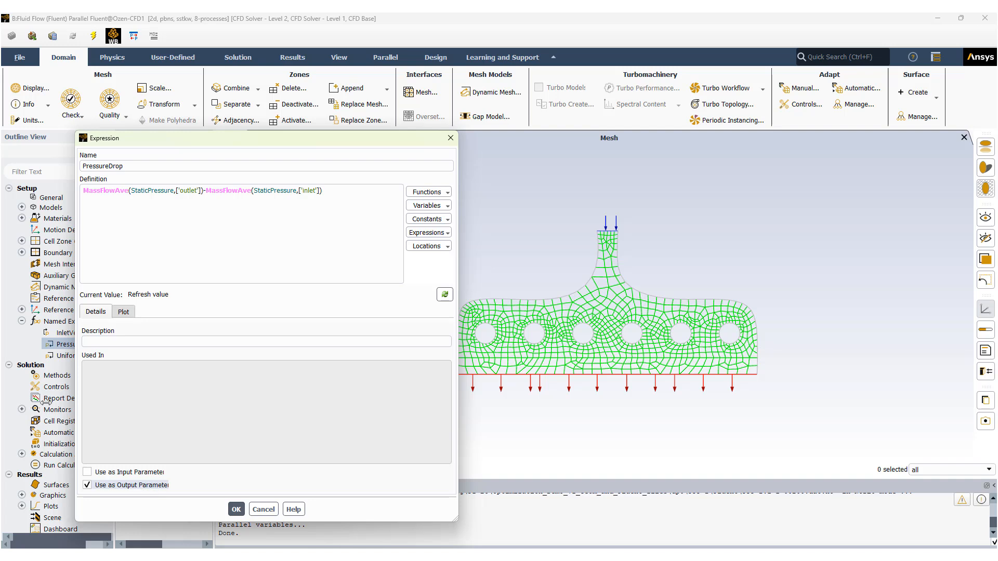
pyautogui.moveTo(167, 141); pyautogui.dragTo(217, 145)
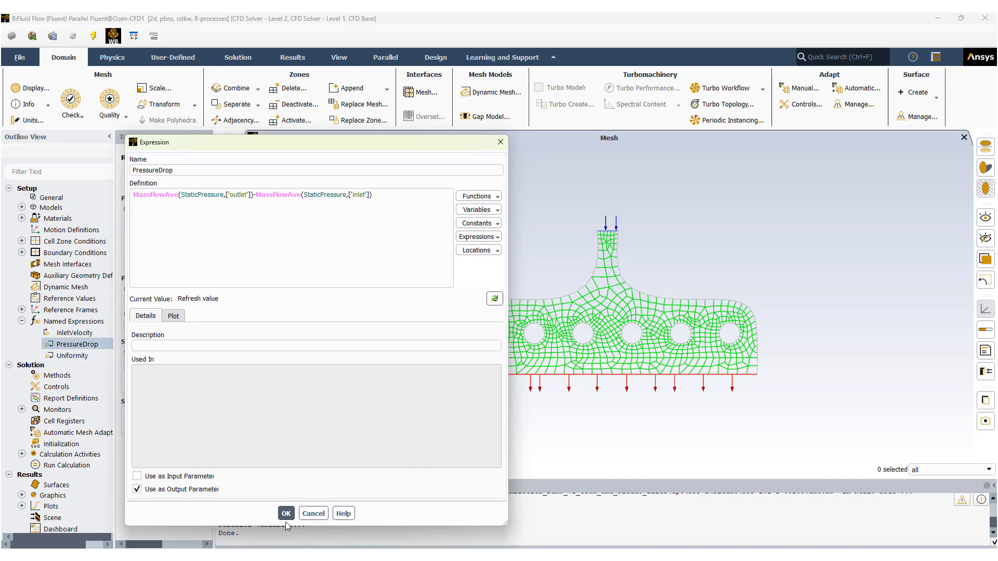
pyautogui.click(313, 514)
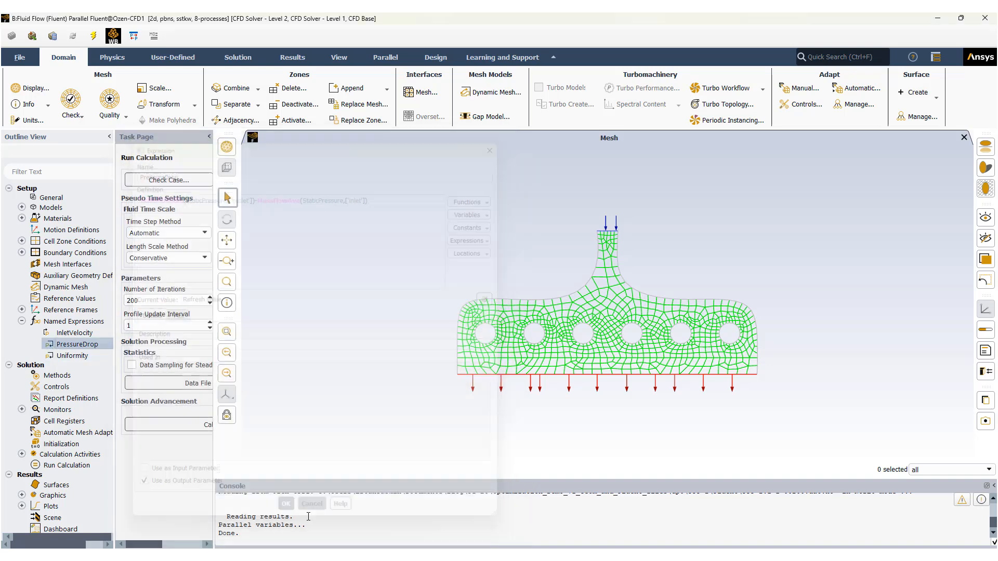
# Inspect the Uniformity named expression's definition and output parameter setting.
pyautogui.doubleClick(81, 355)
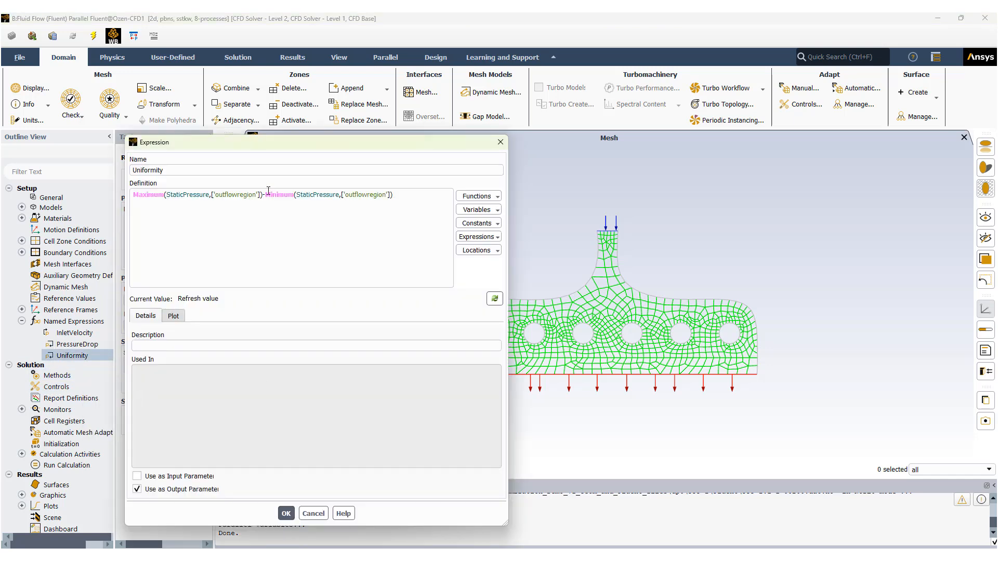
pyautogui.moveTo(329, 142); pyautogui.dragTo(275, 109)
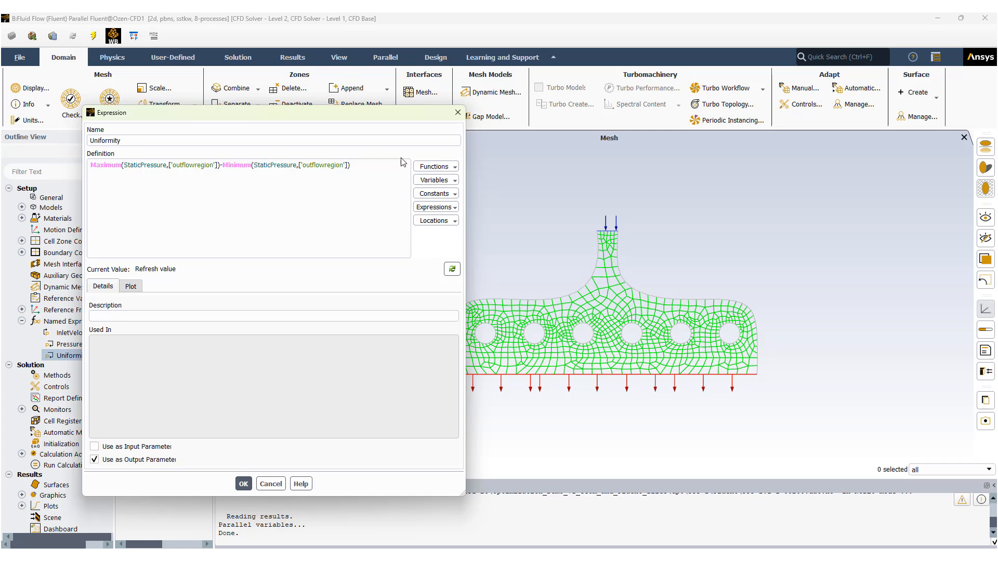
pyautogui.moveTo(366, 117); pyautogui.dragTo(324, 122)
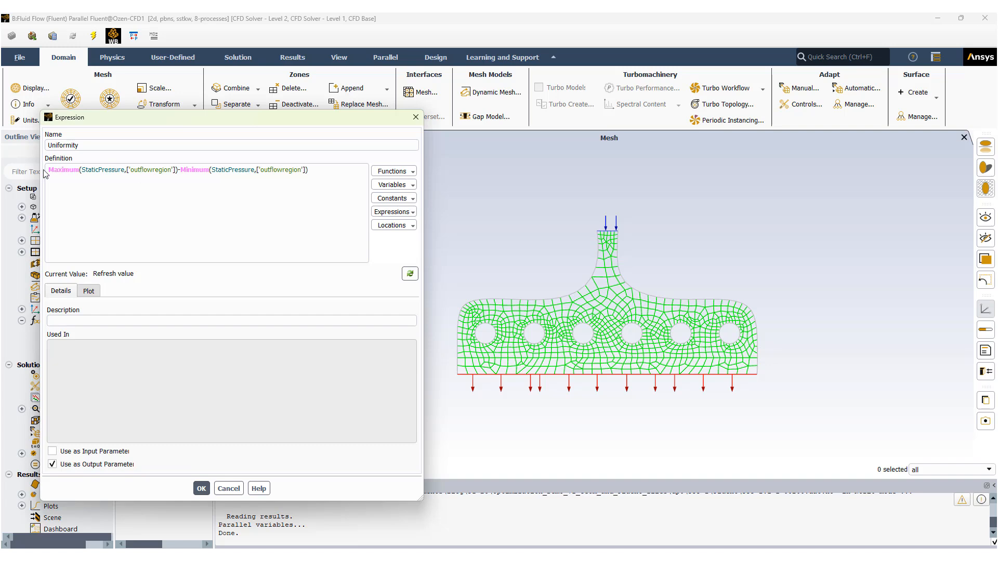
pyautogui.moveTo(209, 121); pyautogui.dragTo(247, 109)
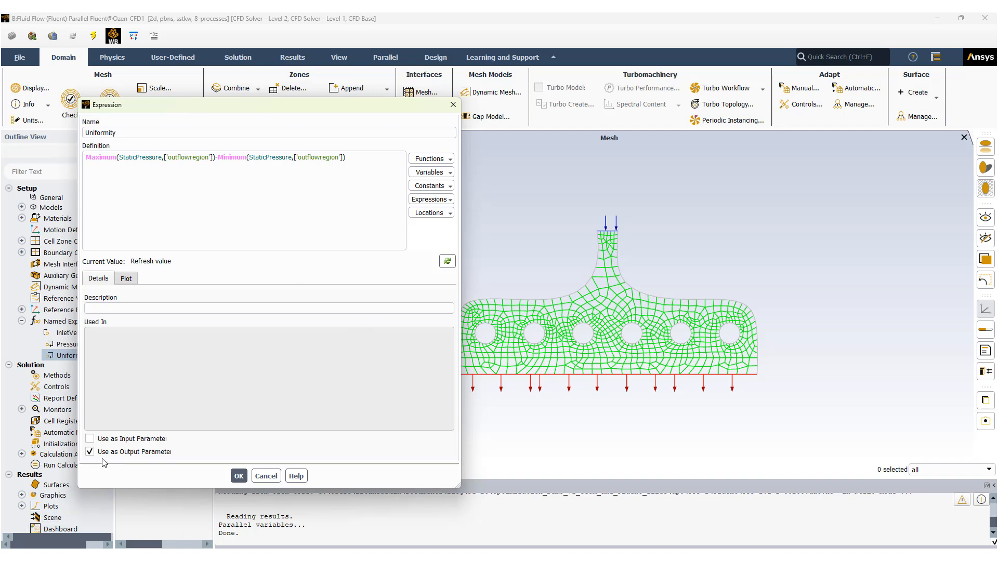
pyautogui.click(266, 476)
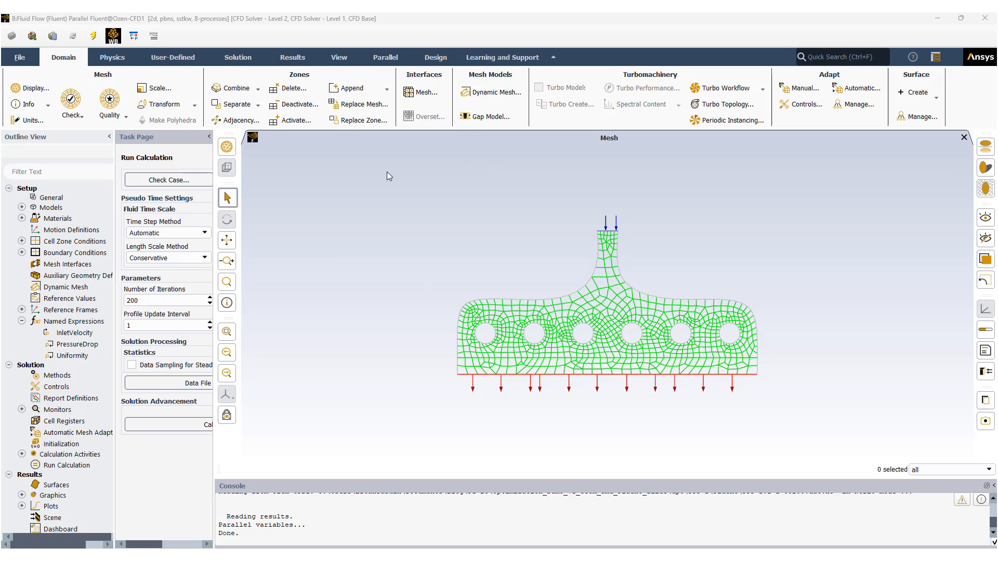
# Return to Workbench and open the Parameter Set to review input and output parameters.
pyautogui.click(938, 19)
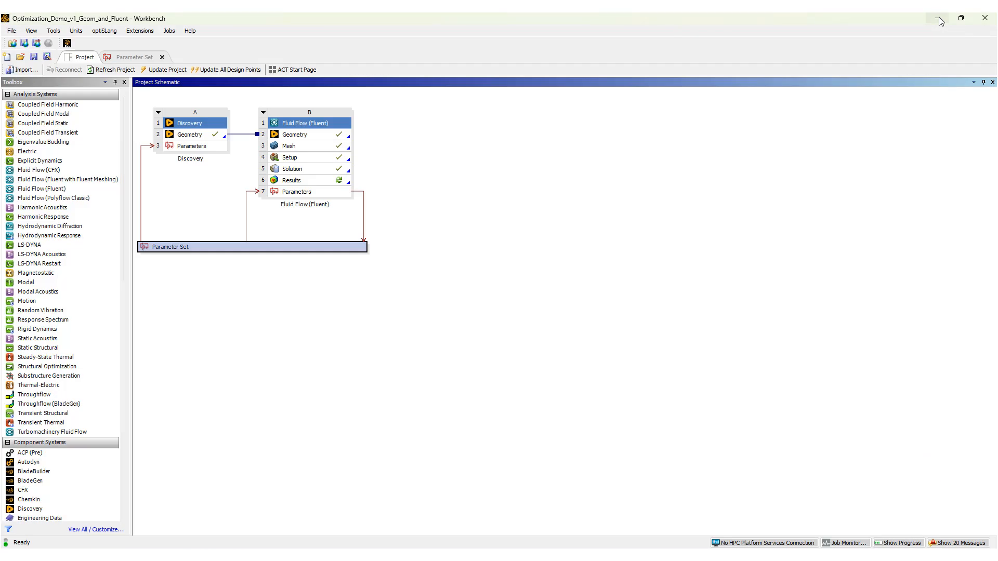
pyautogui.doubleClick(286, 249)
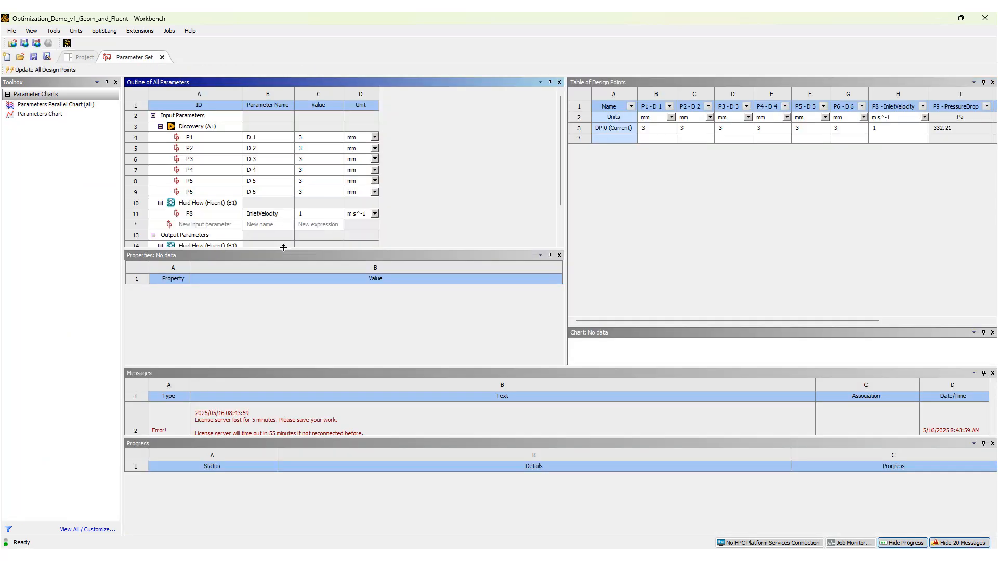
pyautogui.click(629, 130)
pyautogui.moveTo(562, 176)
pyautogui.mouseDown()
pyautogui.moveTo(560, 211)
pyautogui.moveTo(557, 169)
pyautogui.mouseUp()
pyautogui.moveTo(561, 181); pyautogui.dragTo(556, 217)
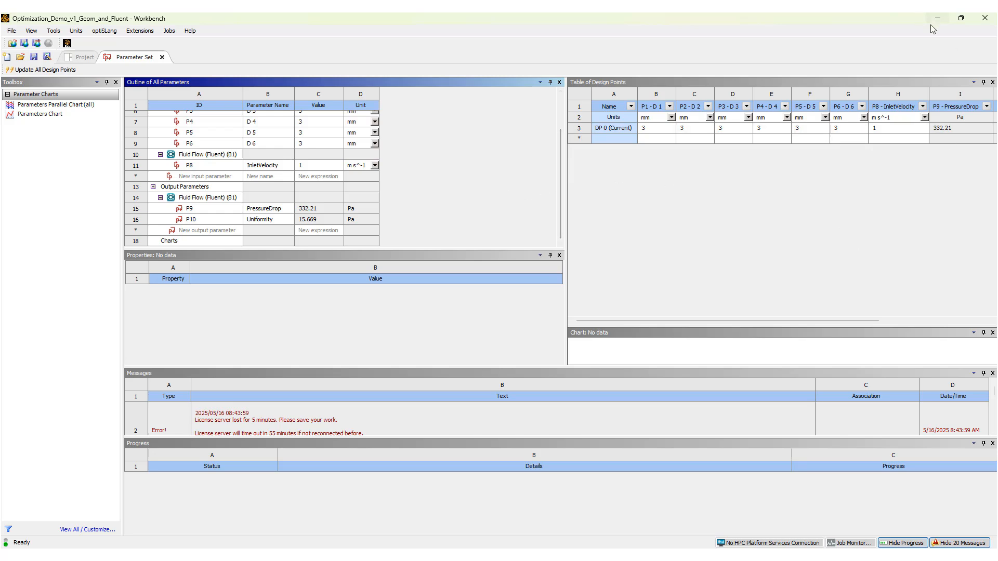
# Add an optiSLang Optimization system connected to the Parameter Set in the project schematic.
pyautogui.click(83, 57)
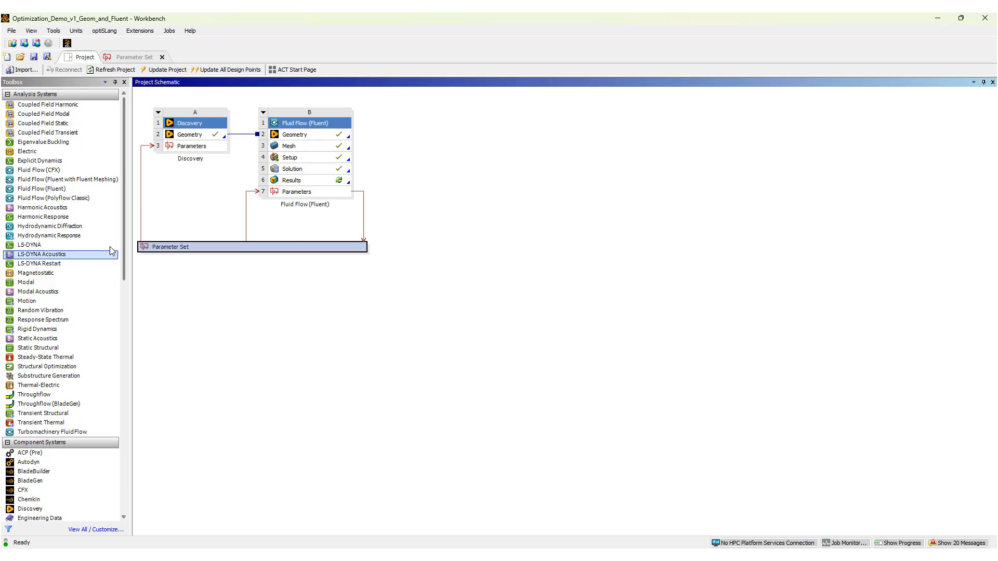
pyautogui.moveTo(125, 264); pyautogui.dragTo(124, 508)
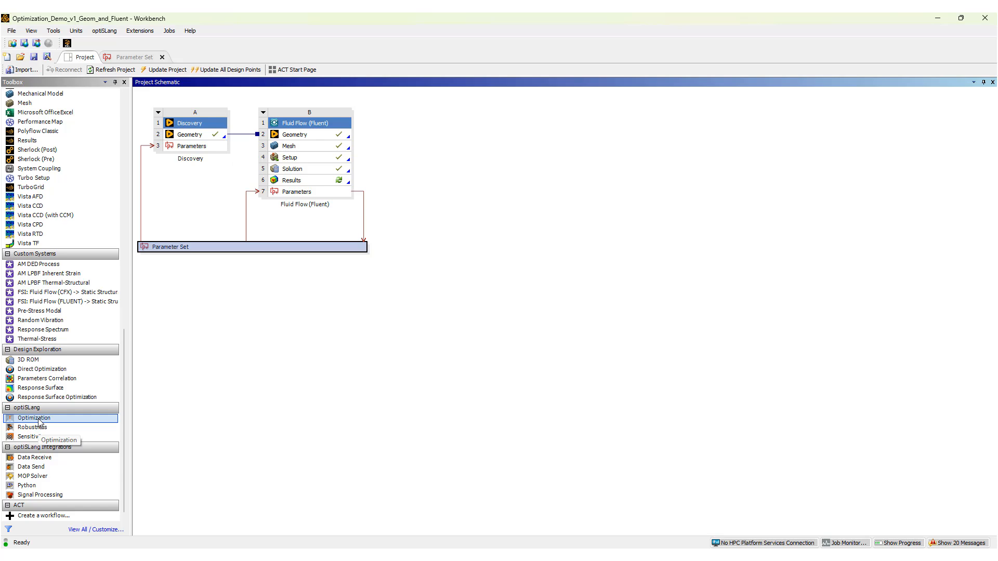
pyautogui.moveTo(40, 422); pyautogui.dragTo(260, 265)
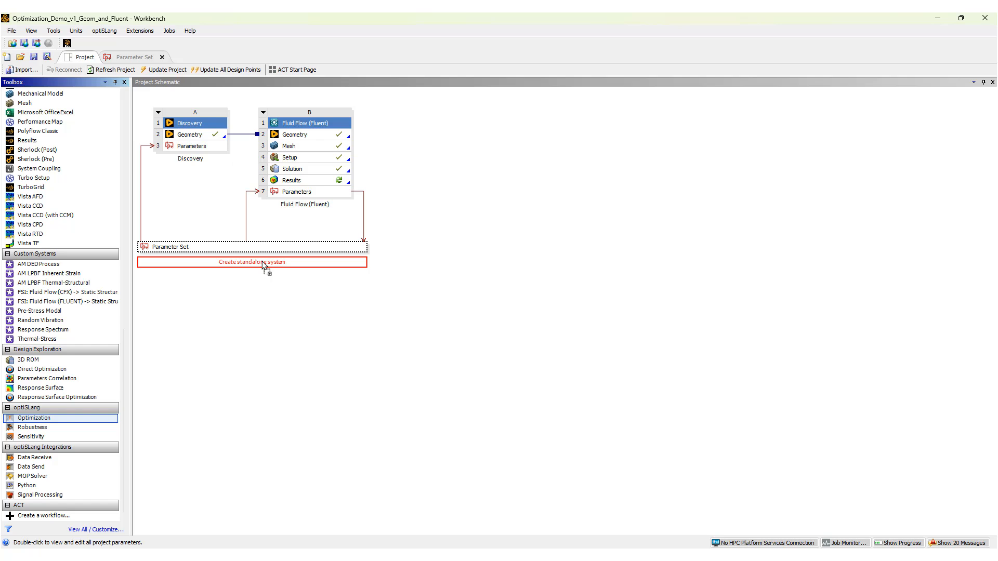
pyautogui.moveTo(263, 266); pyautogui.dragTo(264, 266)
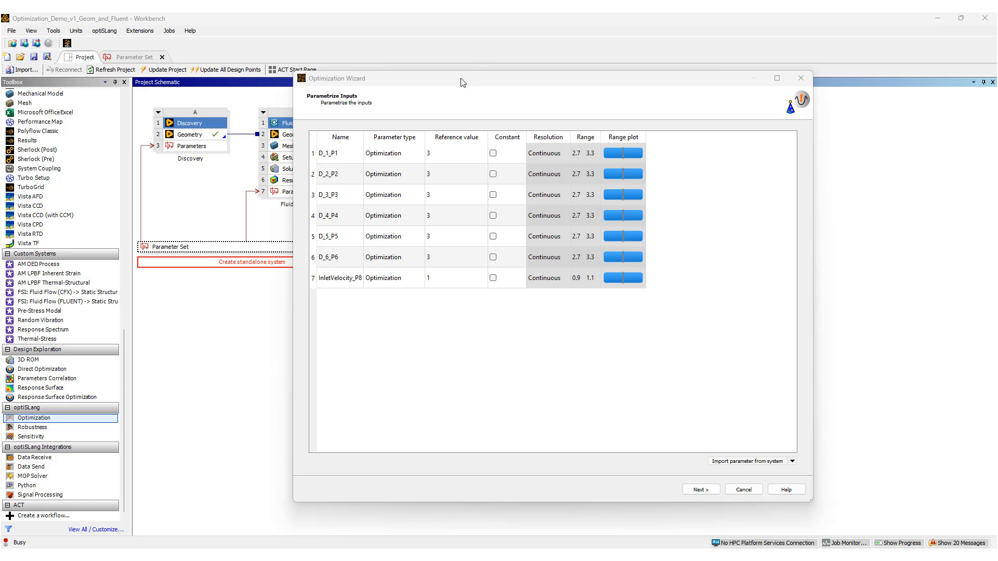
pyautogui.moveTo(461, 81); pyautogui.dragTo(504, 84)
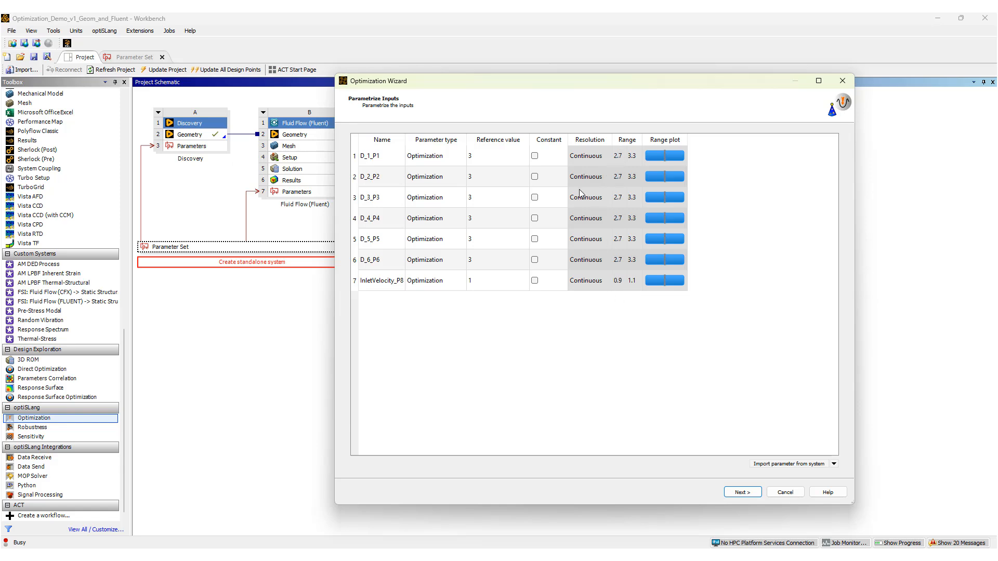
# Set the ranges of D_1_P1 and D_2_P2 to 2 to 4.
pyautogui.doubleClick(617, 156)
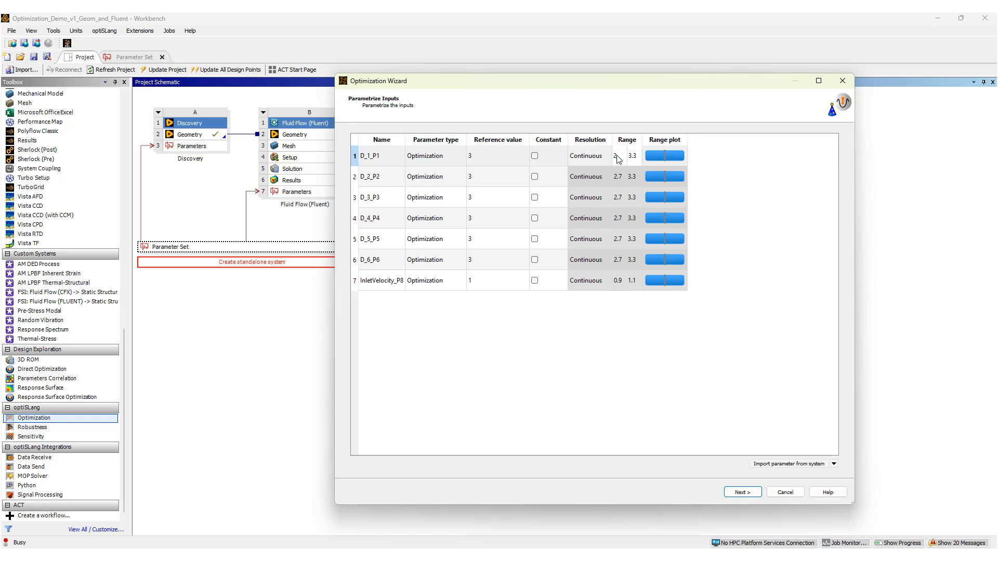
pyautogui.write('2')
pyautogui.doubleClick(632, 156)
pyautogui.write('4')
pyautogui.doubleClick(617, 176)
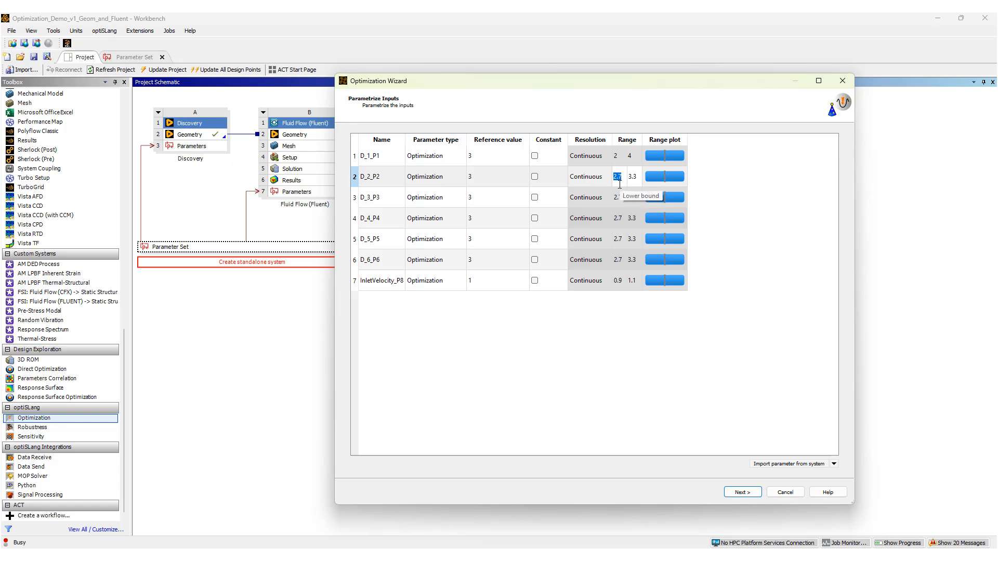
pyautogui.write('2')
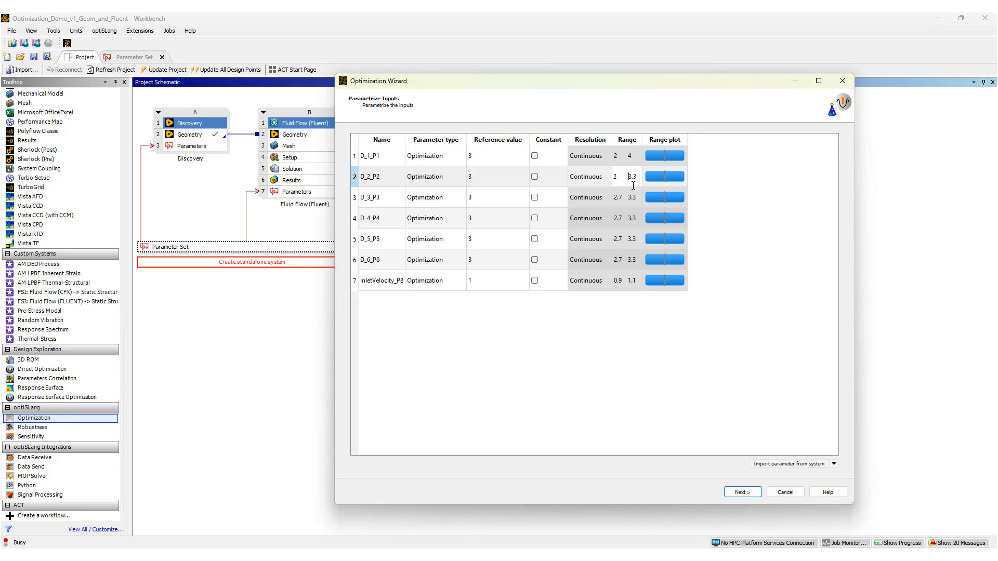
pyautogui.click(633, 178)
pyautogui.write('4')
# Set the InletVelocity_P8 range to 0.5 to 1.5 and continue to the criteria page.
pyautogui.click(619, 284)
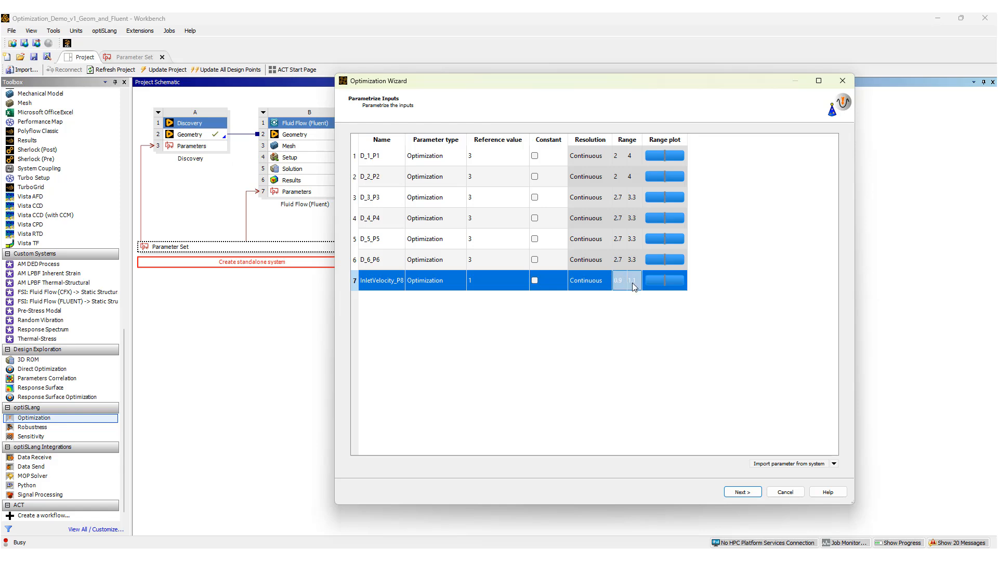
pyautogui.click(619, 283)
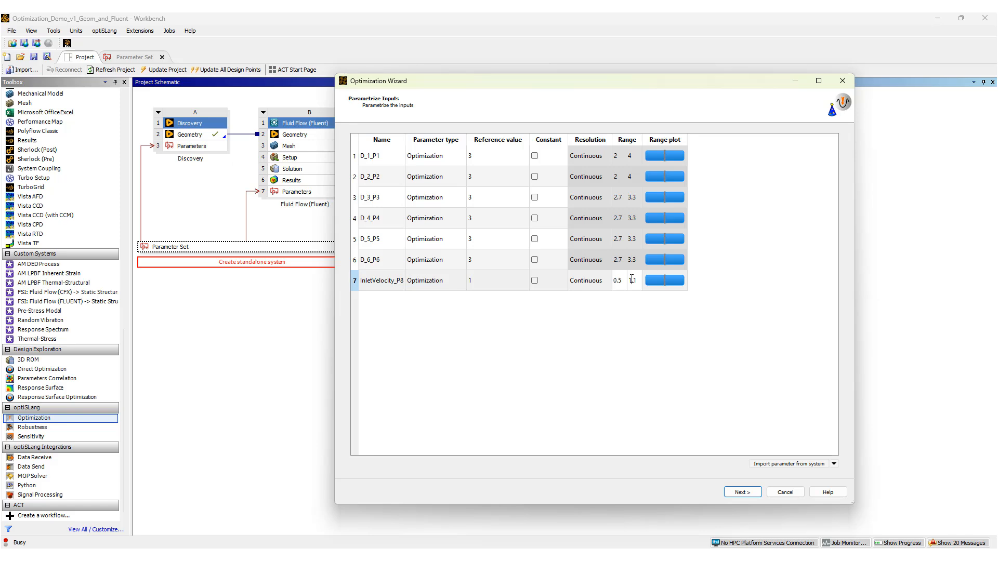
pyautogui.click(613, 307)
pyautogui.click(629, 276)
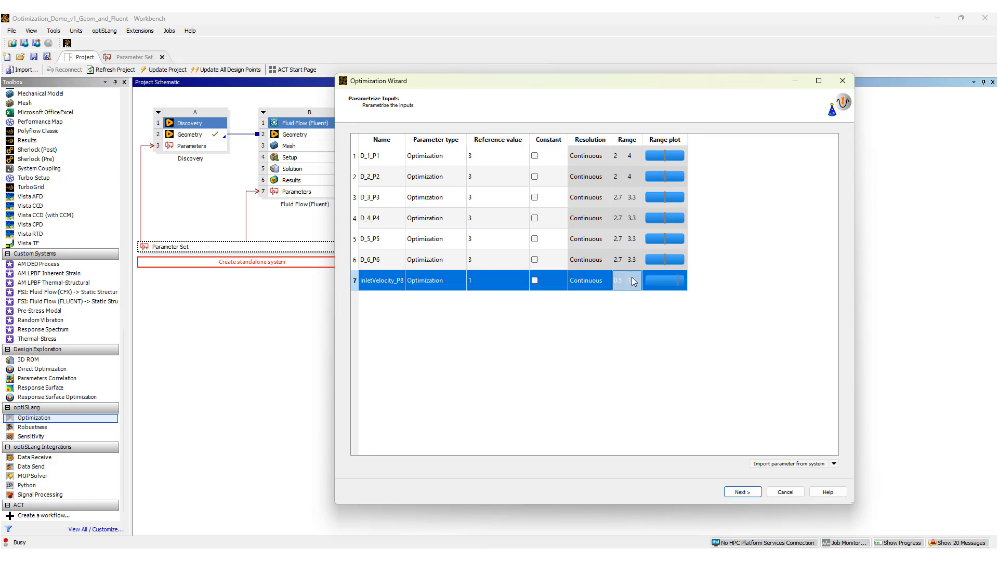
pyautogui.click(633, 281)
pyautogui.write('1')
pyautogui.press('Return')
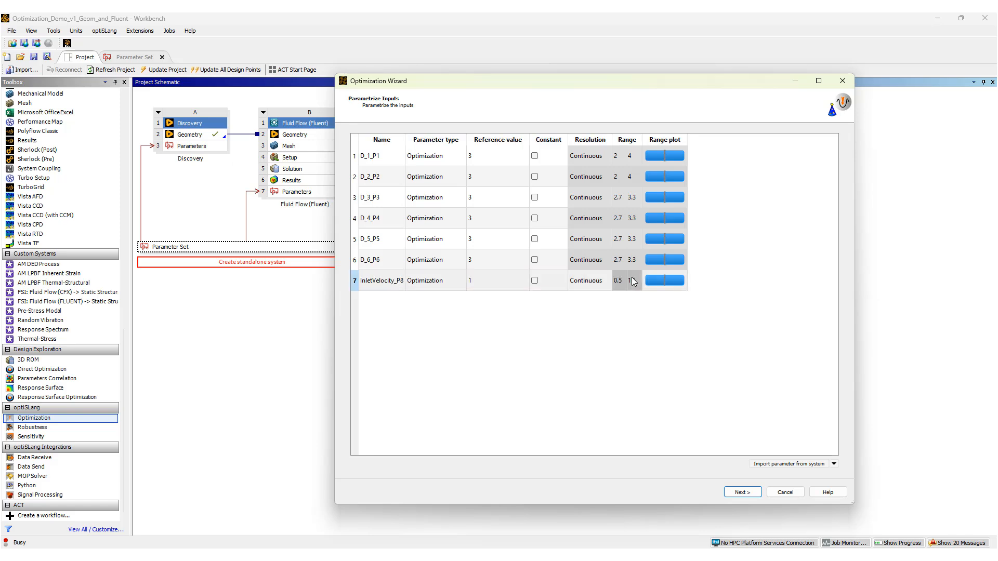
pyautogui.click(640, 323)
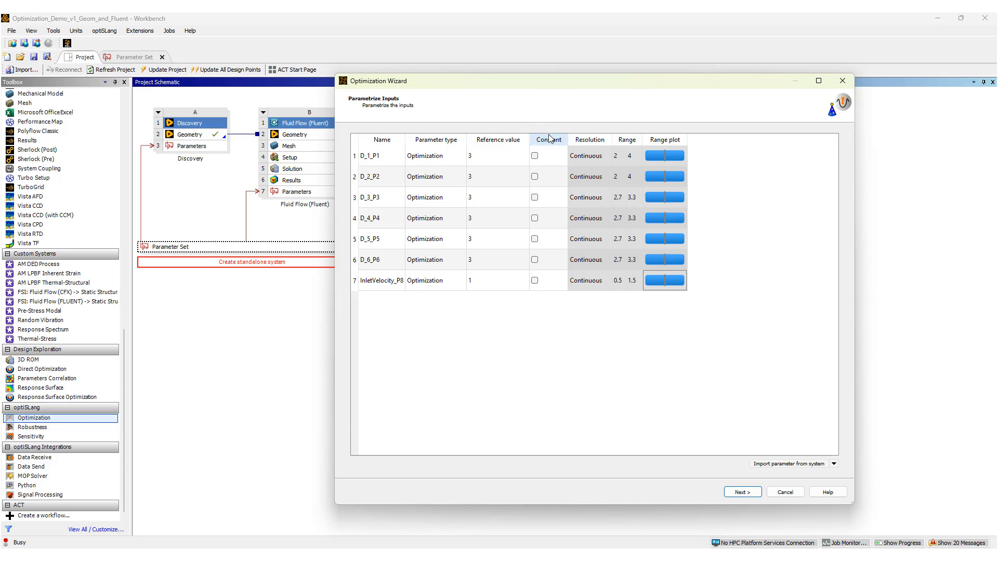
pyautogui.click(535, 281)
pyautogui.click(752, 494)
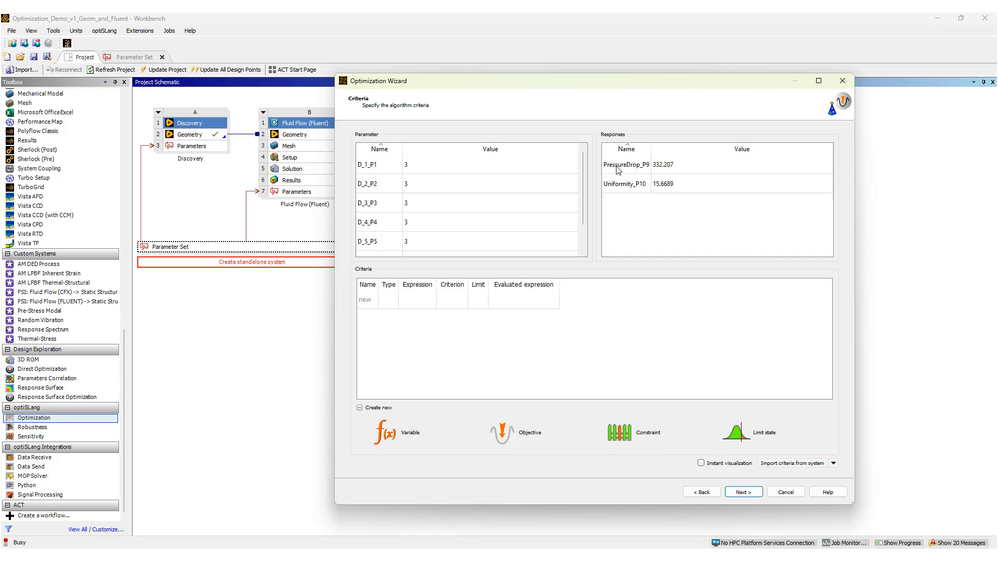
# Define objectives to maximize PressureDrop_P9 and minimize Uniformity_P10, then continue to the optimization method.
pyautogui.rightClick(642, 170)
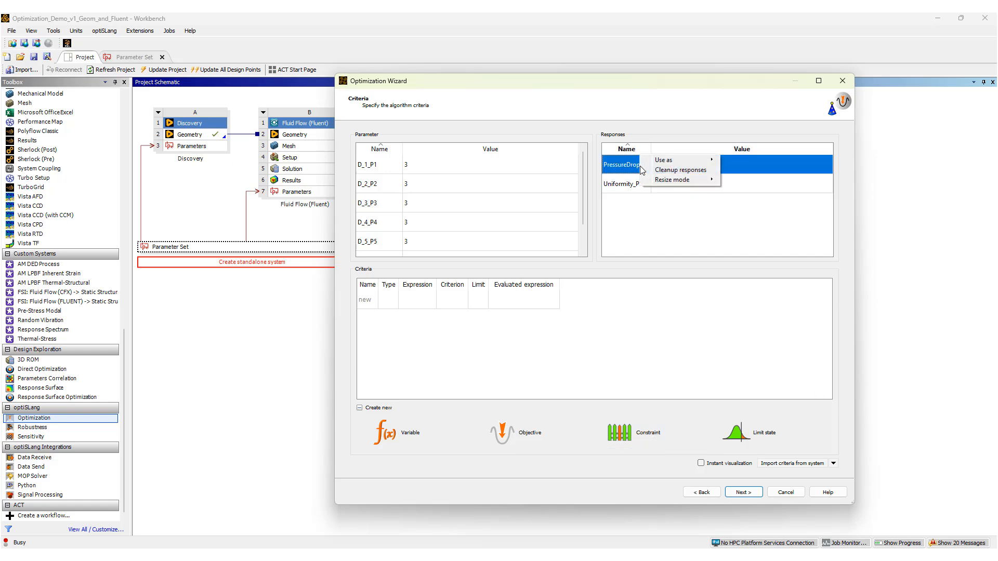
pyautogui.moveTo(665, 161)
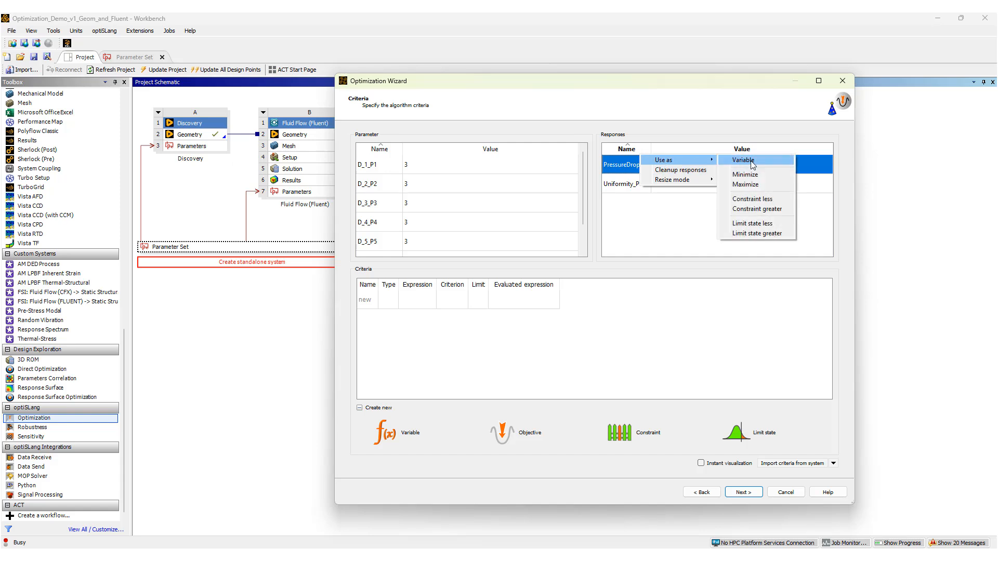
pyautogui.click(748, 186)
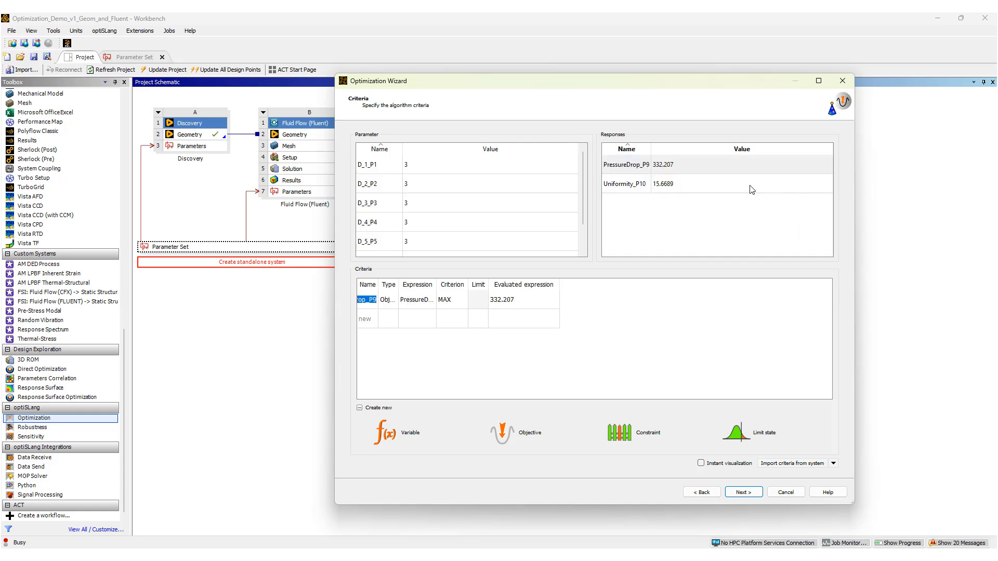
pyautogui.rightClick(645, 188)
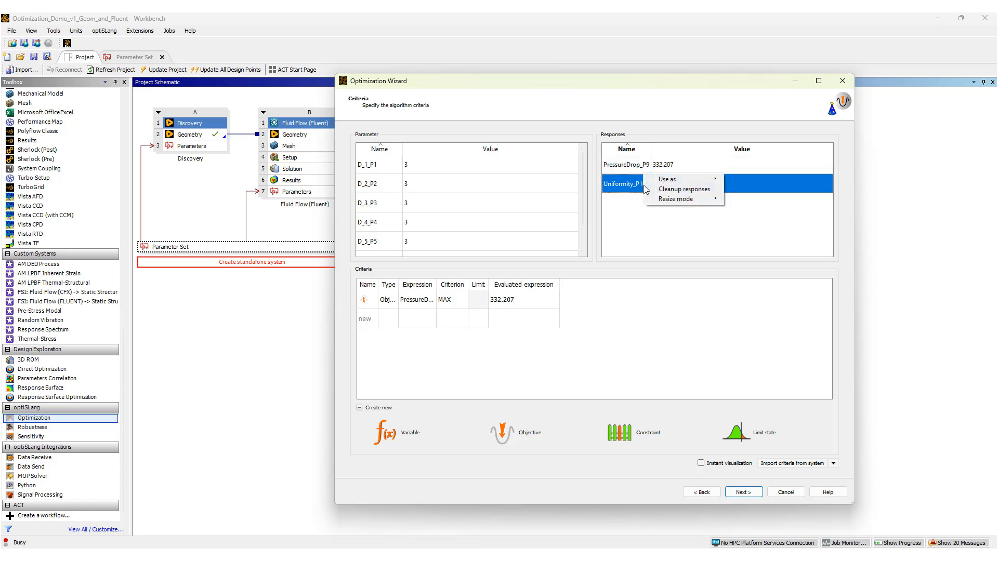
pyautogui.moveTo(672, 181)
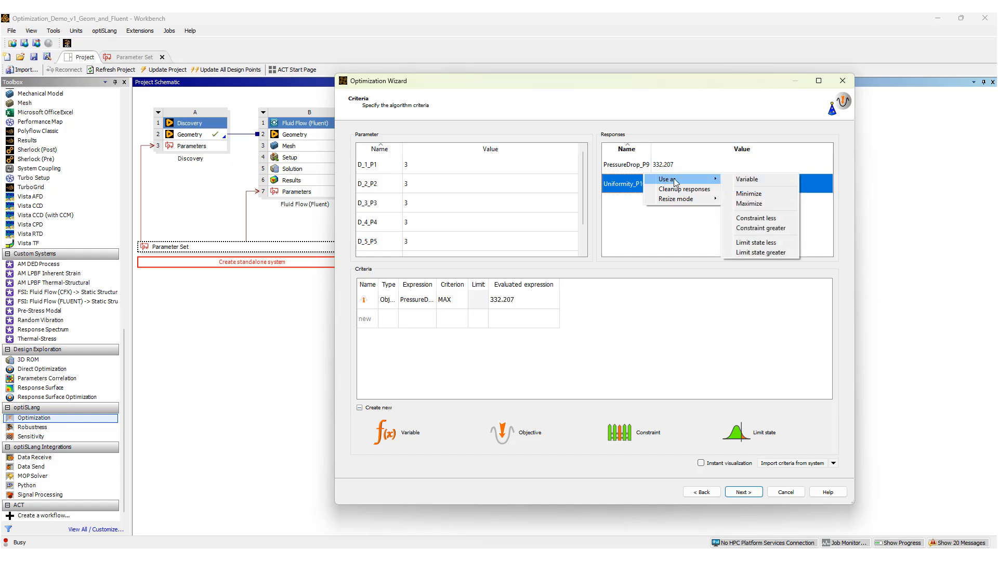
pyautogui.click(749, 194)
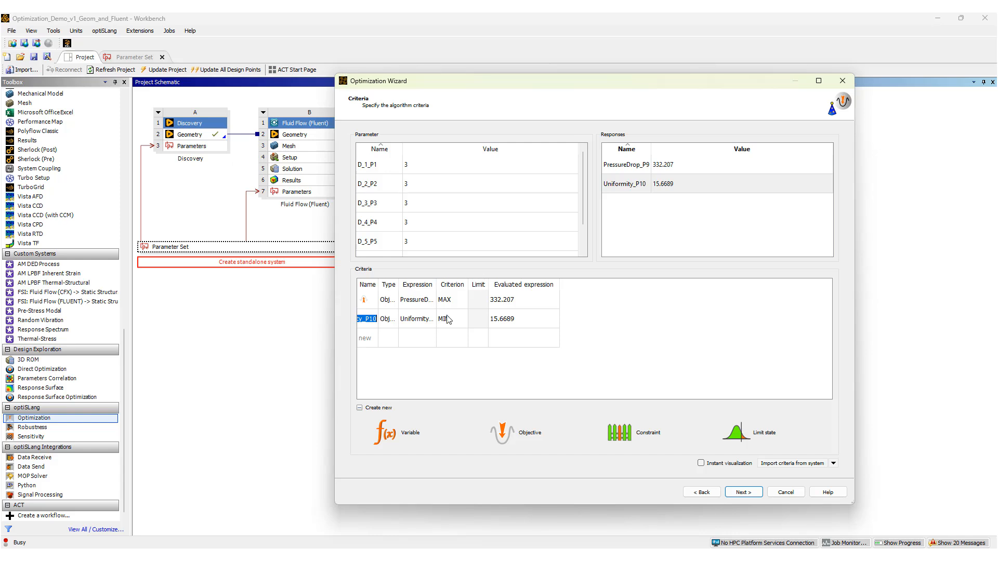
pyautogui.click(528, 335)
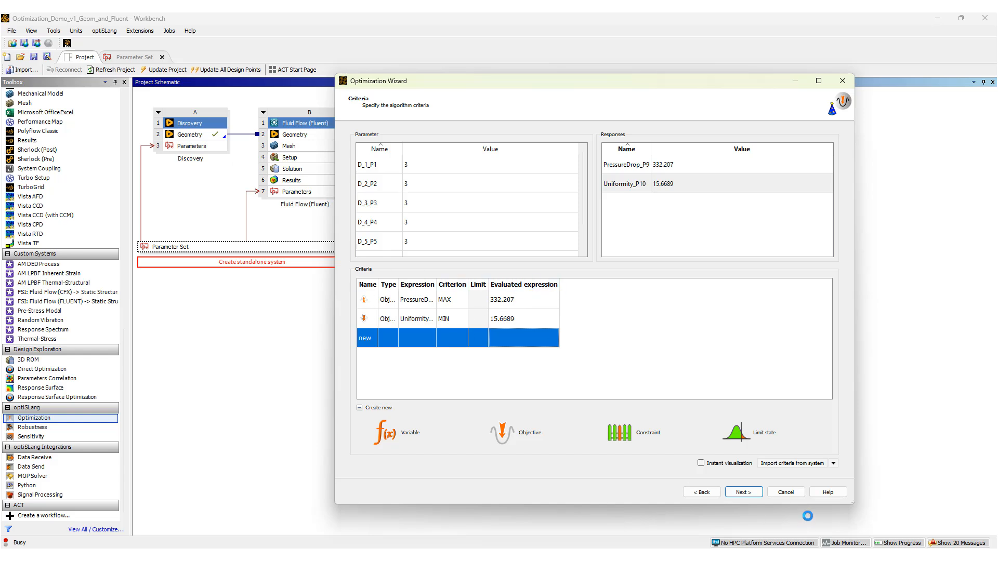
pyautogui.click(742, 494)
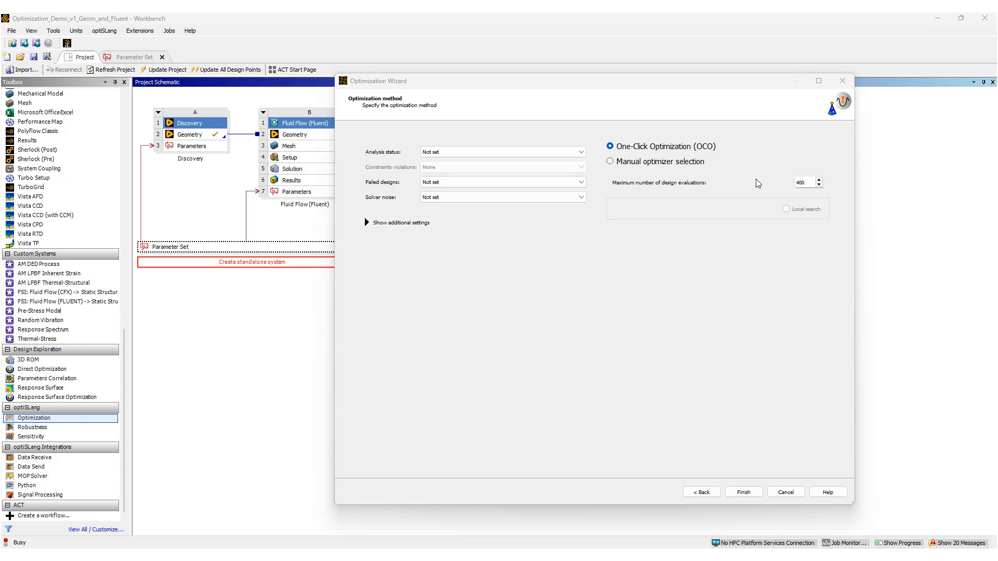
# Choose manual optimizer selection with Probabilistic Inference for Bayesian Optimization (PI-BO) and finish the wizard.
pyautogui.click(610, 162)
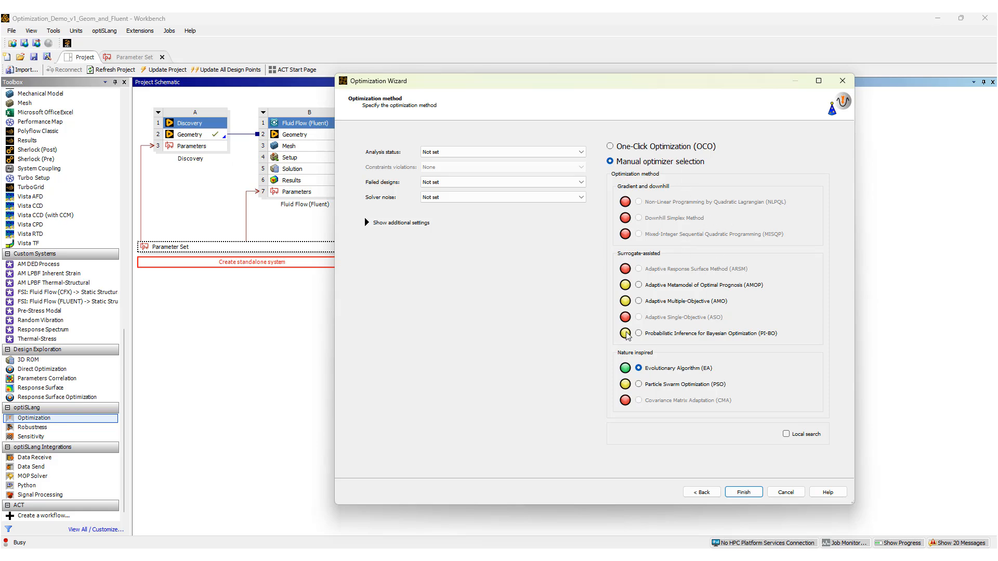
pyautogui.click(639, 333)
pyautogui.click(745, 491)
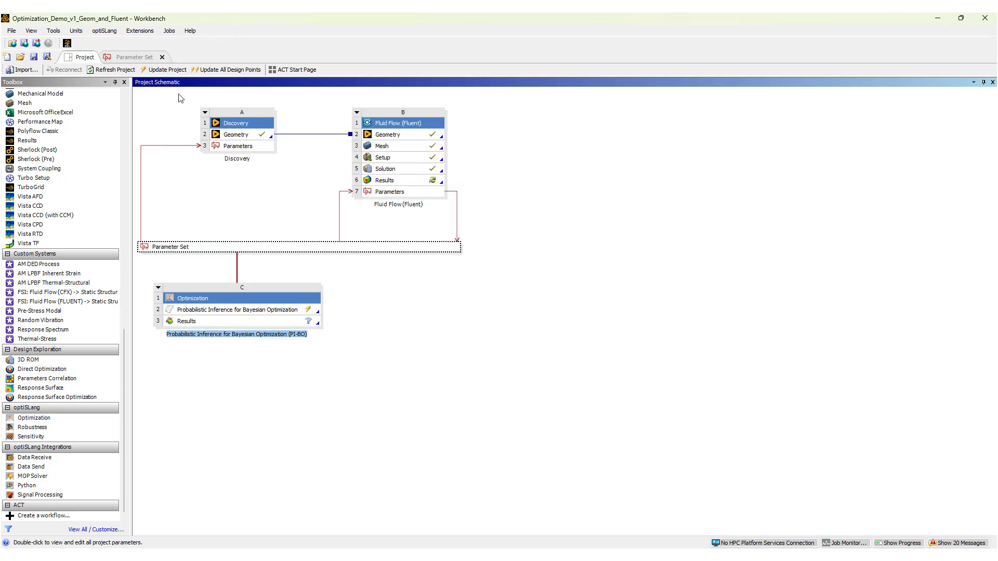
# Set the PI-BO maximum number of iterations to 10 and confirm the settings.
pyautogui.doubleClick(258, 310)
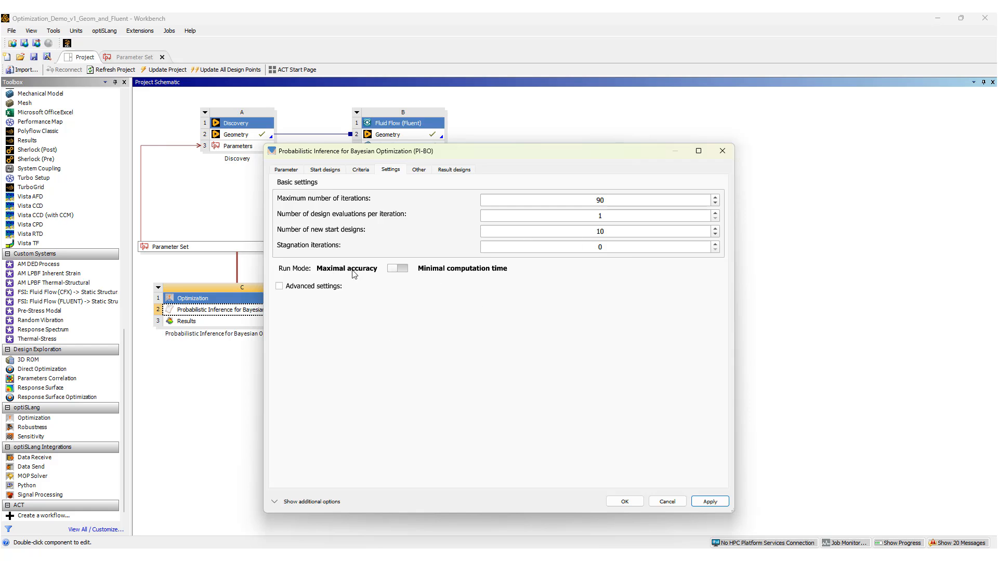
pyautogui.click(406, 270)
pyautogui.click(397, 271)
pyautogui.click(598, 201)
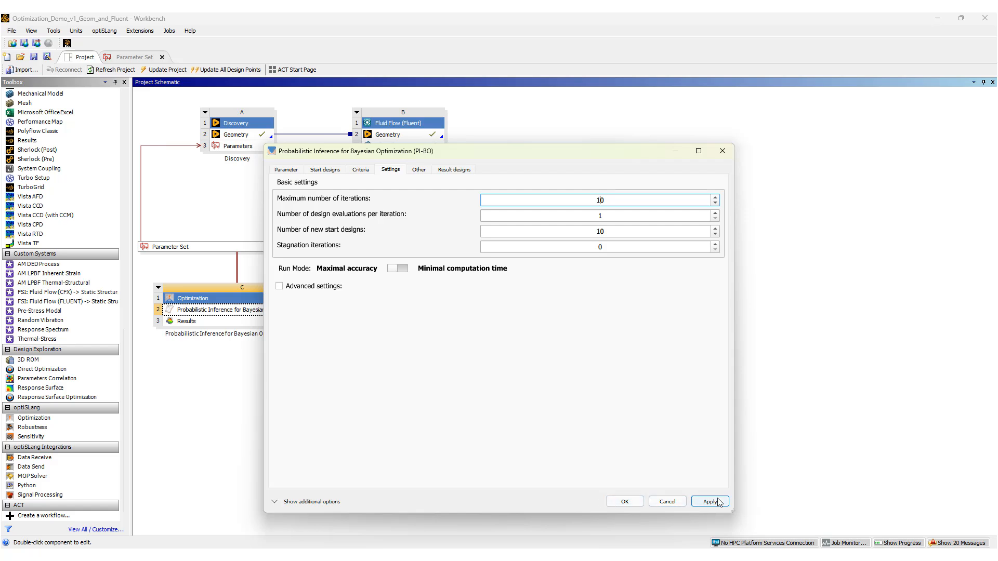
pyautogui.click(622, 505)
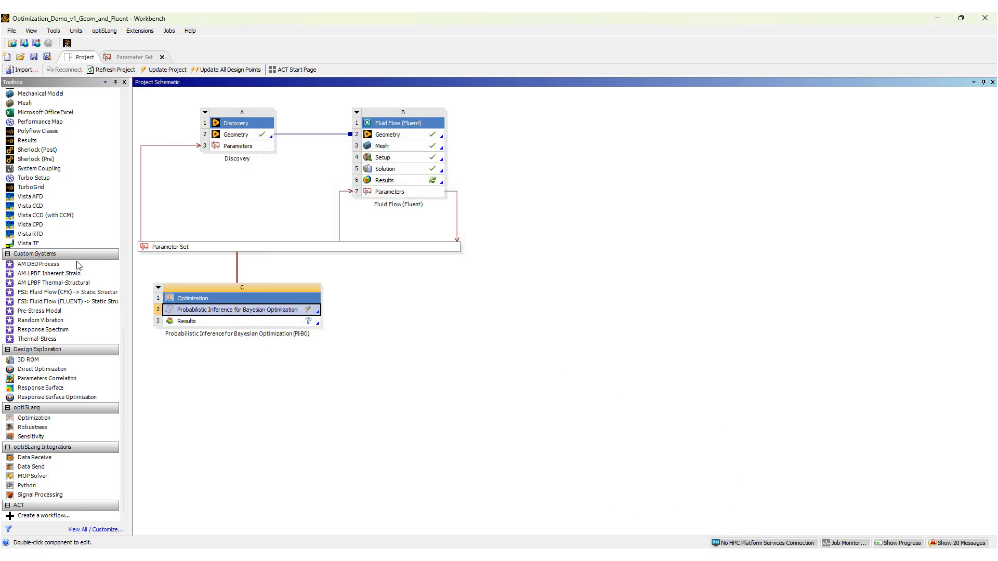
# Update the PI-BO optimization component to start the design evaluations.
pyautogui.doubleClick(264, 250)
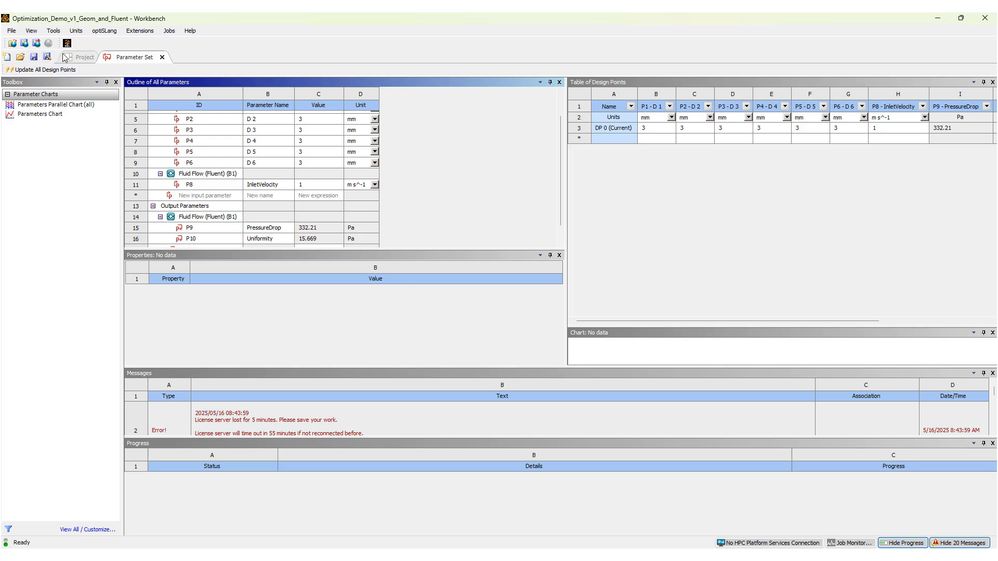
pyautogui.click(82, 58)
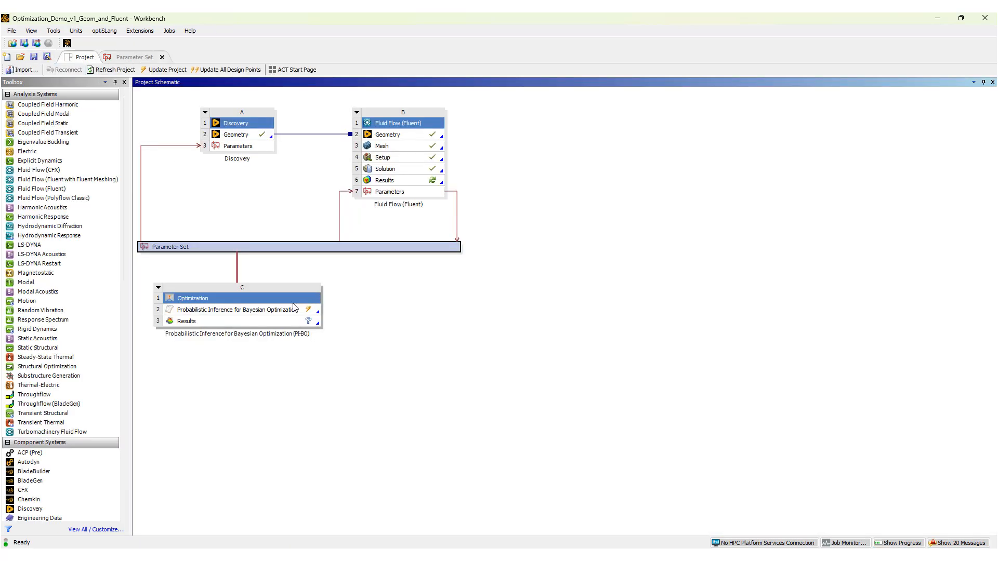
pyautogui.click(240, 311)
pyautogui.rightClick(240, 311)
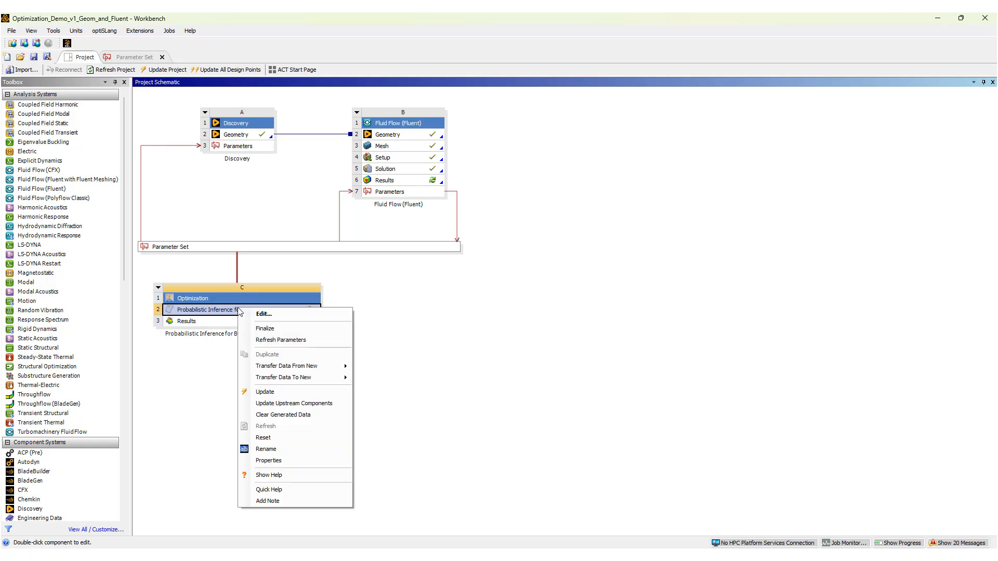
pyautogui.click(266, 393)
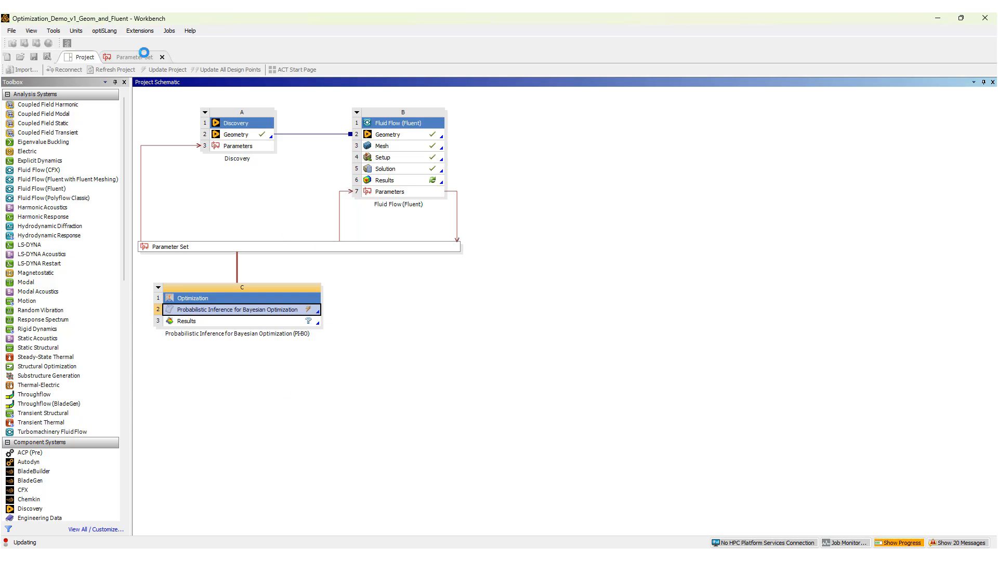
# Monitor the design points table and maximize the optiSLang optimization monitoring window.
pyautogui.click(140, 56)
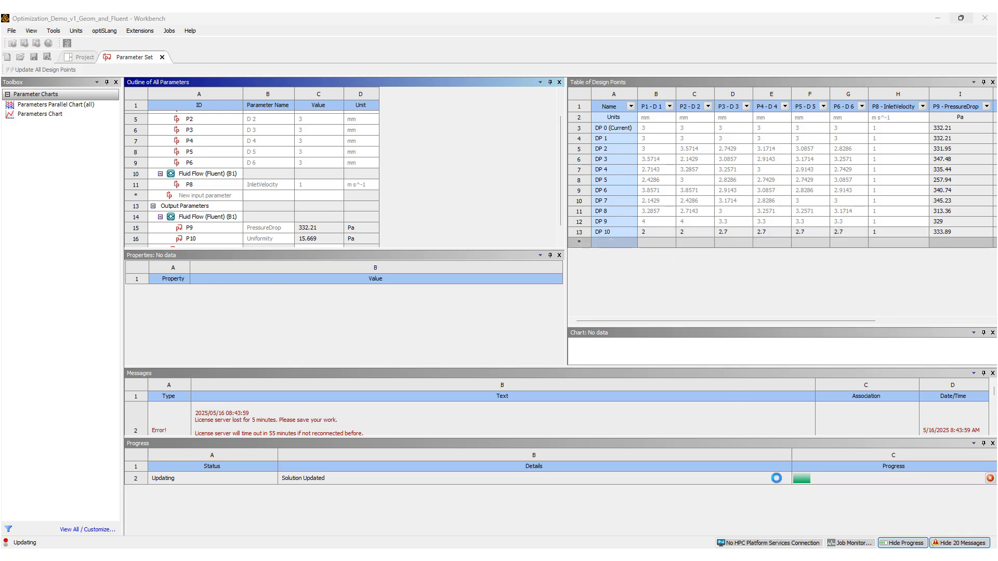
pyautogui.moveTo(832, 557)
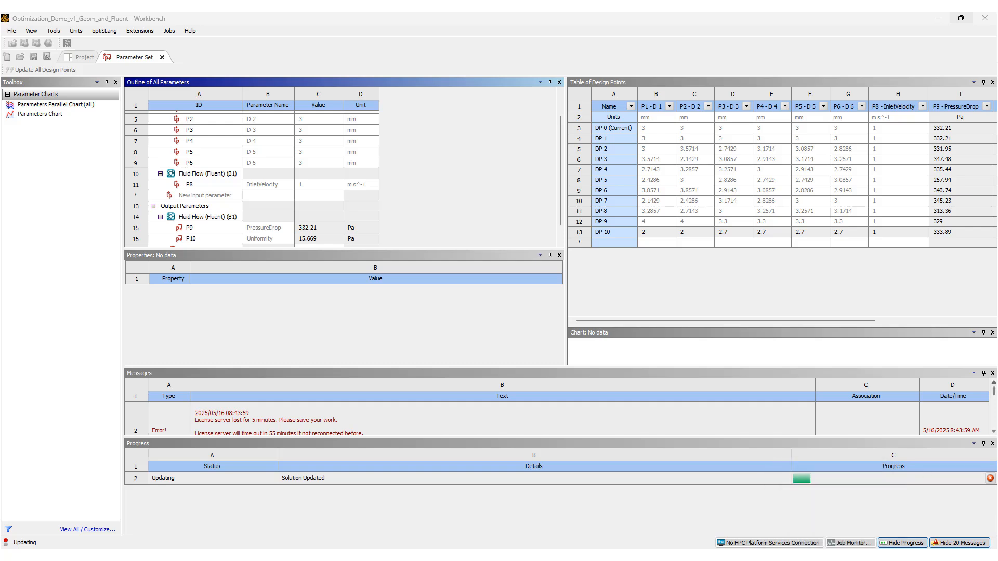
pyautogui.moveTo(997, 109); pyautogui.dragTo(564, 33)
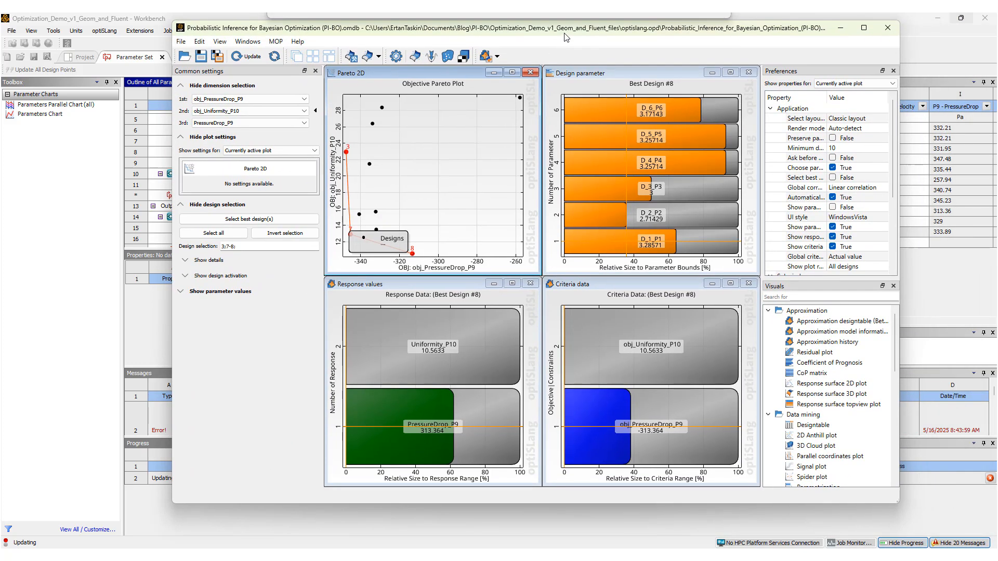
pyautogui.click(865, 29)
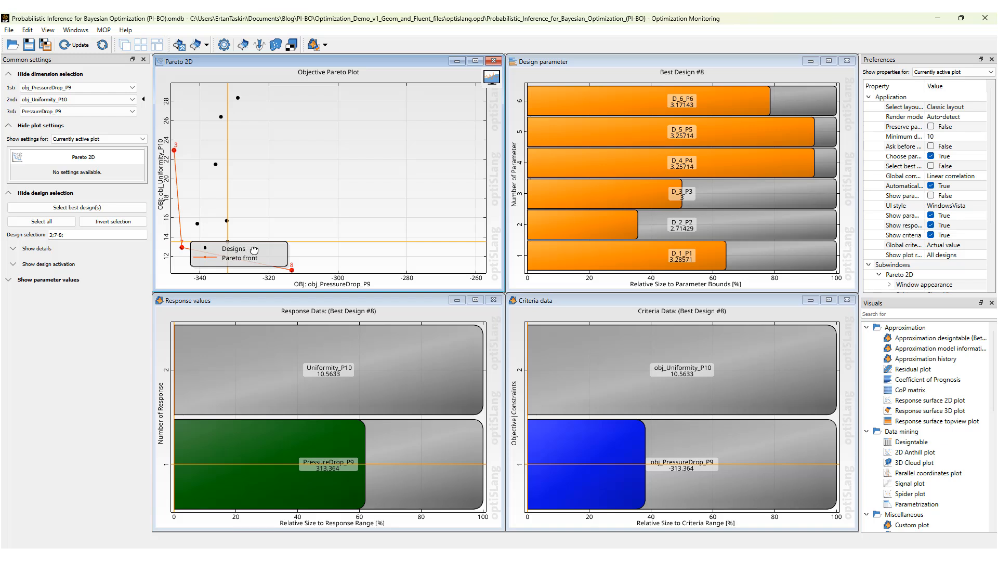
# Move the Pareto plot legend clear of the points and select several Pareto front designs to compare their parameters and responses.
pyautogui.moveTo(269, 245); pyautogui.dragTo(400, 119)
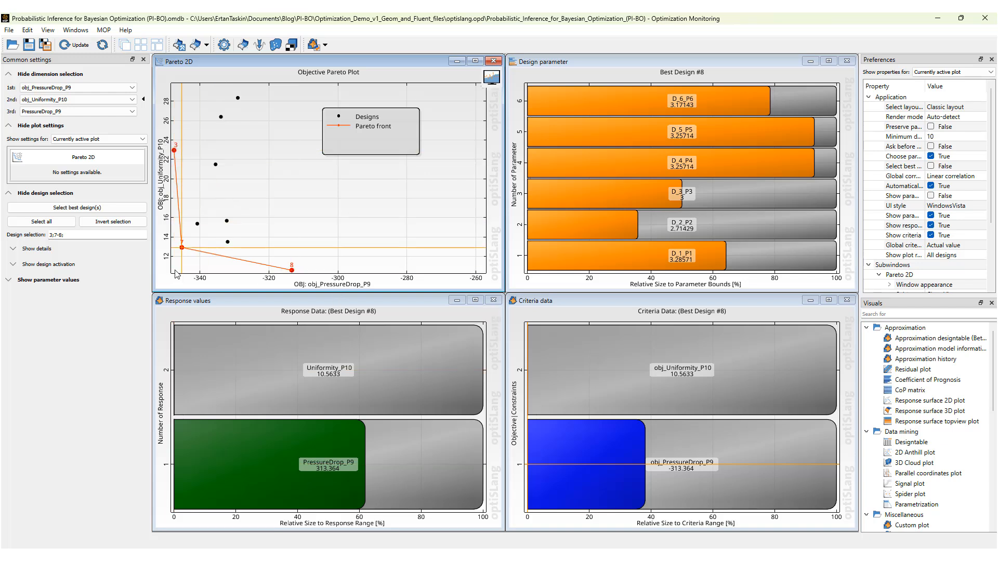
pyautogui.click(182, 248)
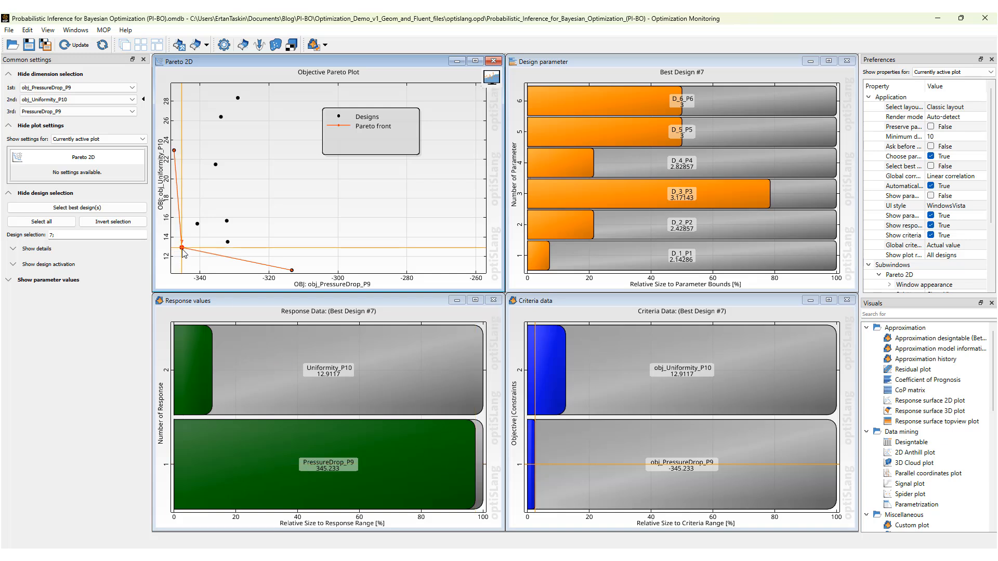
pyautogui.click(174, 150)
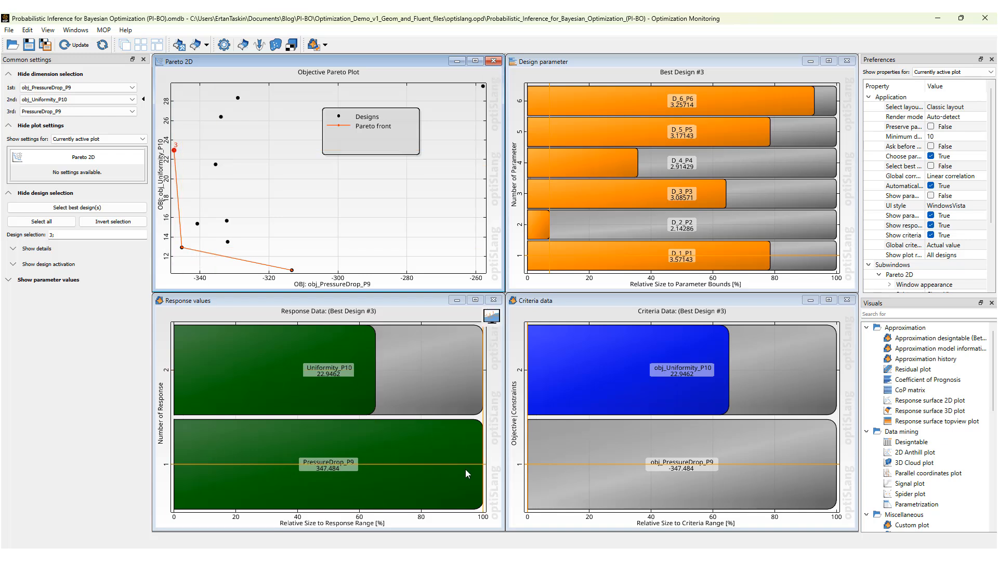
pyautogui.click(182, 248)
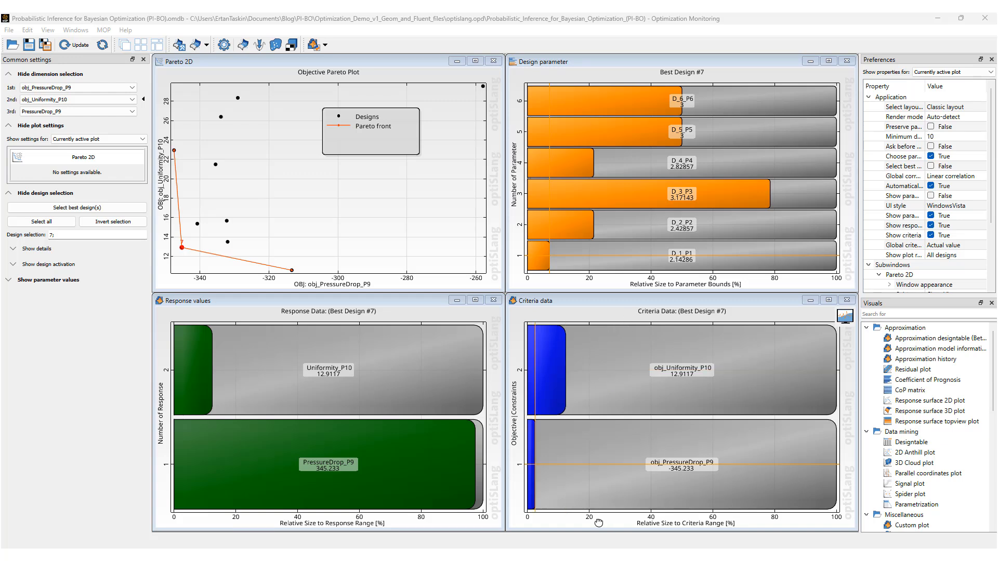
pyautogui.click(293, 271)
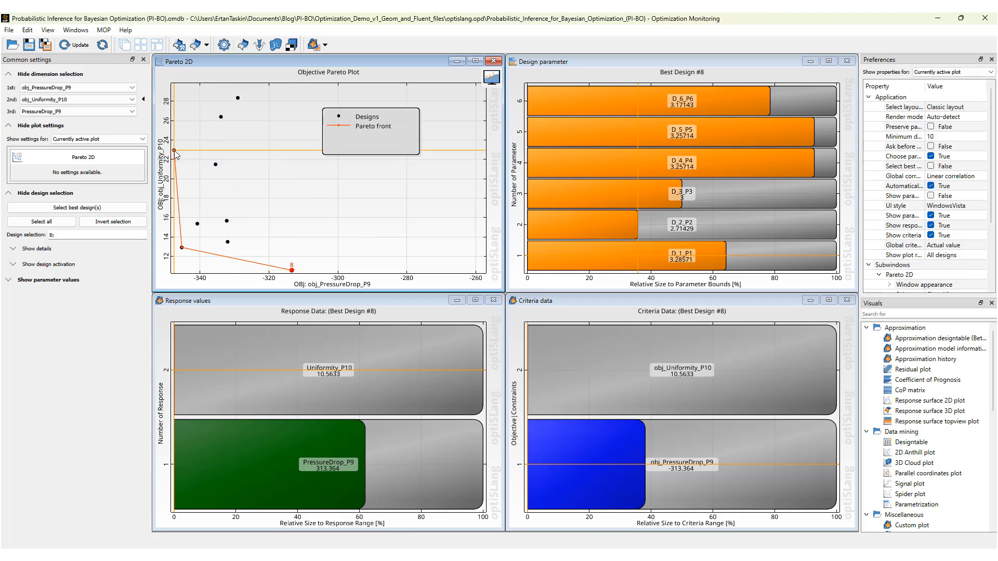
pyautogui.click(239, 100)
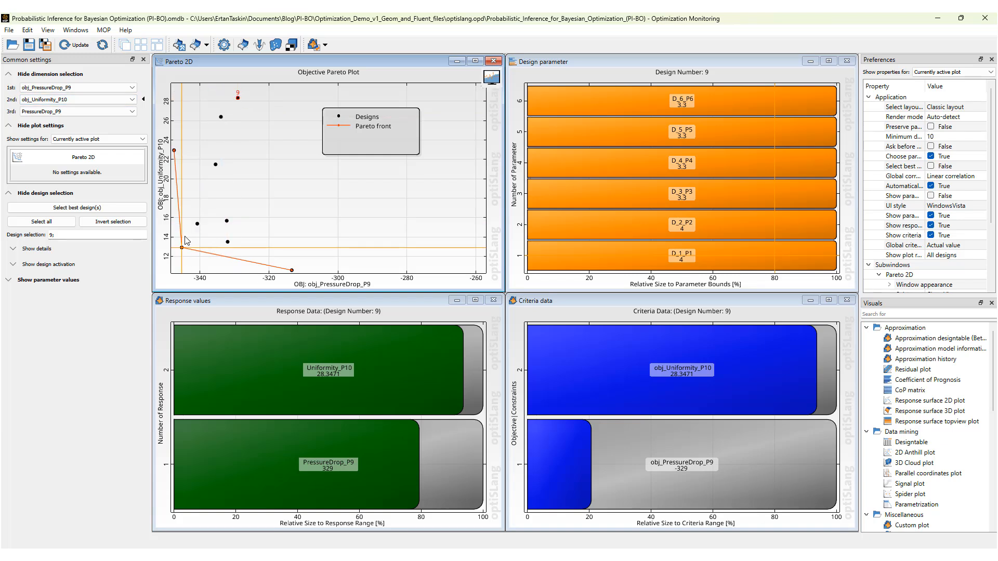
pyautogui.click(229, 243)
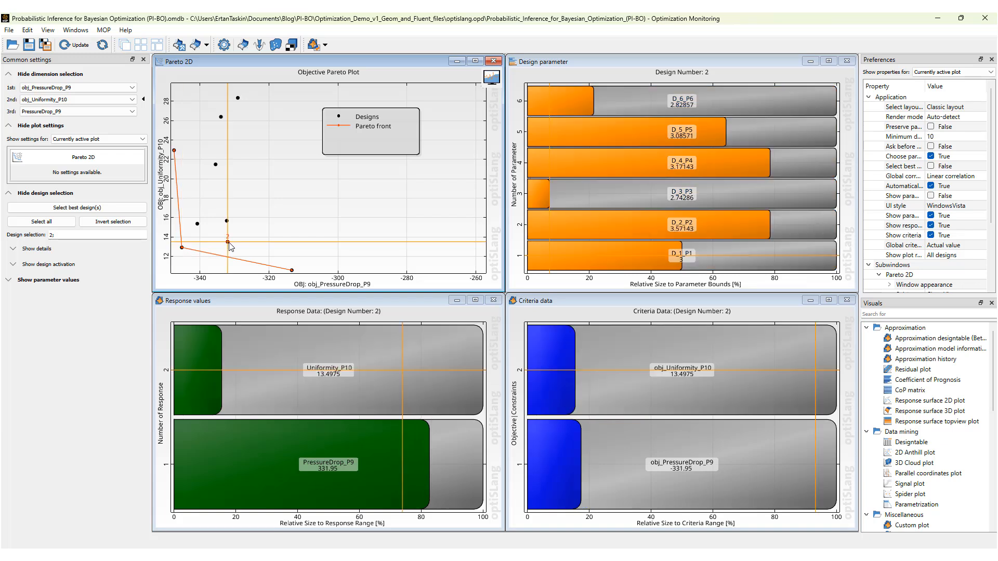
pyautogui.click(198, 224)
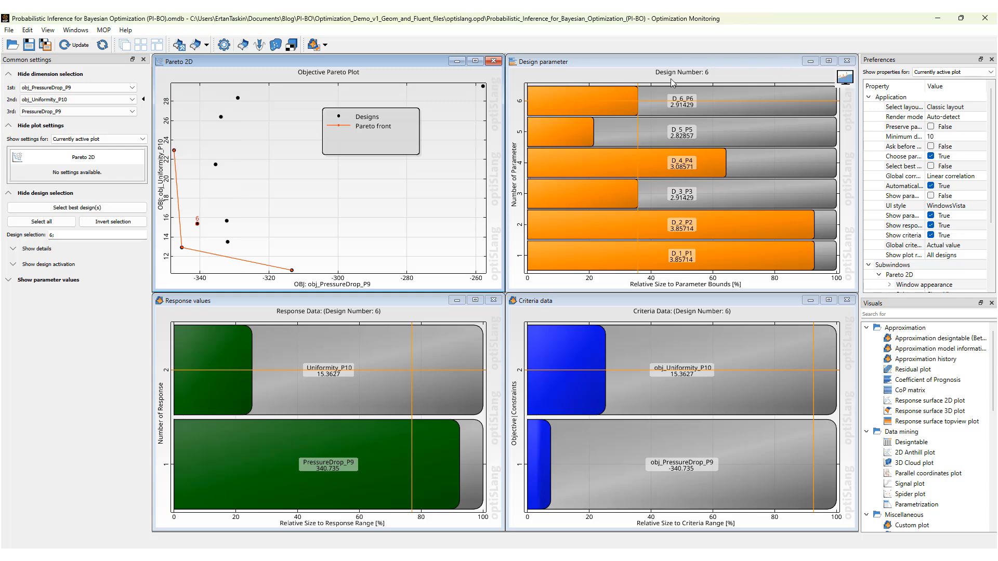
# Refresh the monitoring data, inspect the newest design point, and minimize the optimization monitoring window.
pyautogui.click(75, 46)
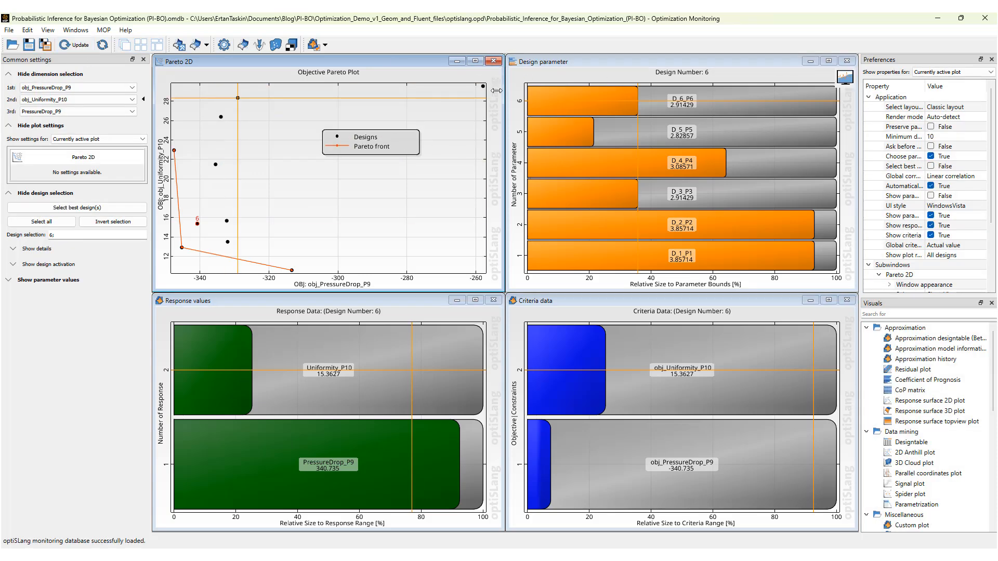
pyautogui.click(473, 108)
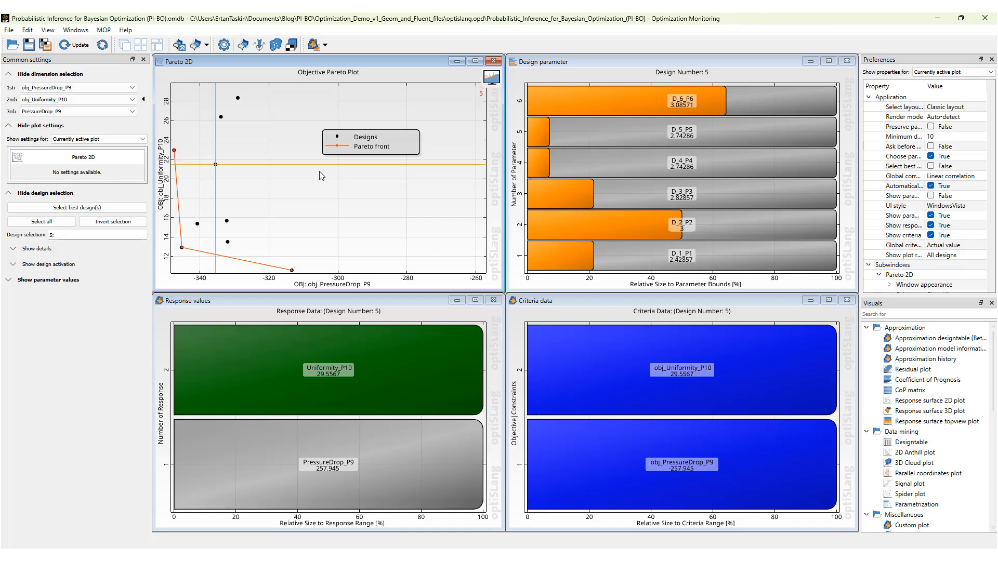
pyautogui.click(938, 19)
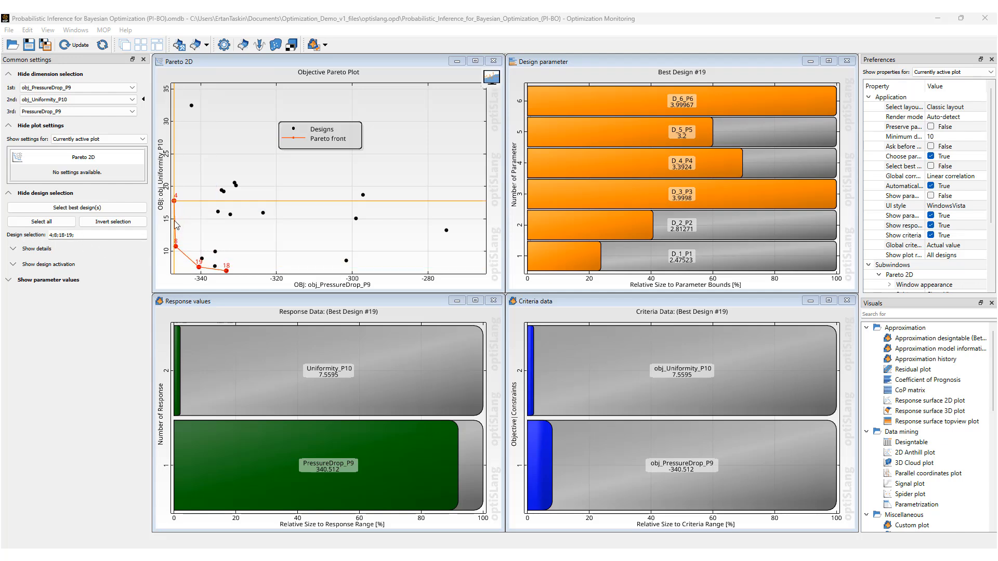
# Examine the designs along the Pareto front of the updated plot, comparing the best designs' hole diameters and responses.
pyautogui.click(174, 202)
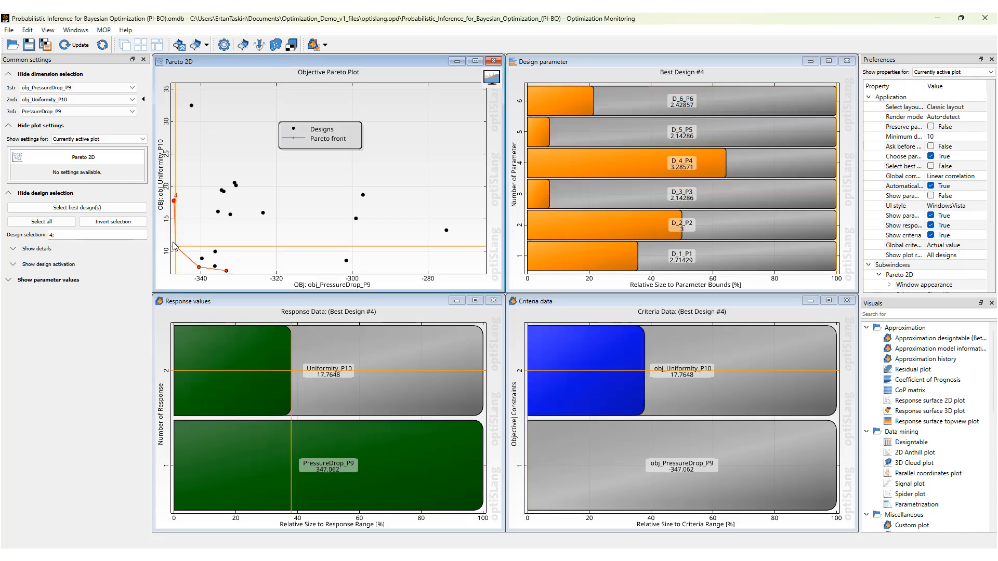
pyautogui.click(199, 267)
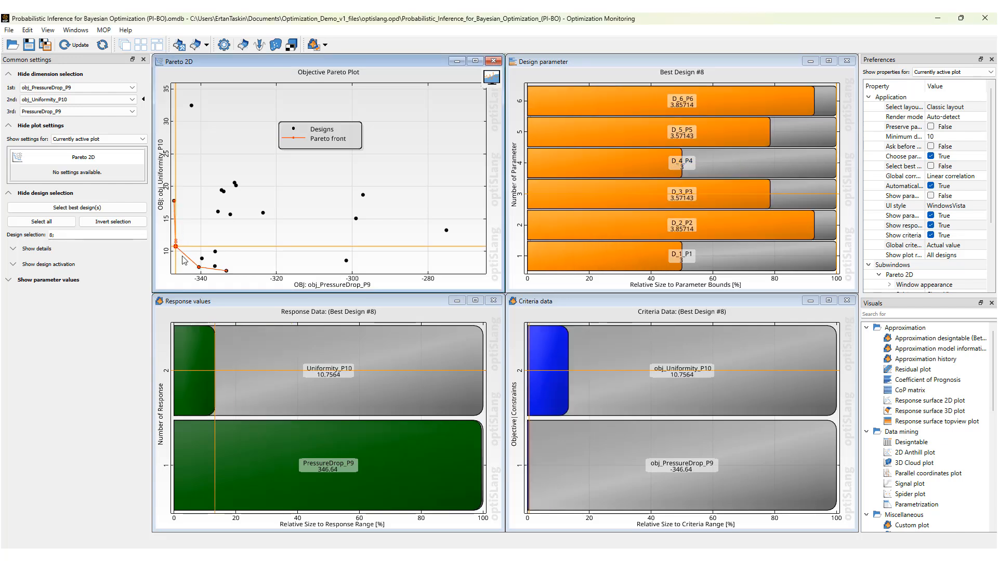
pyautogui.click(199, 268)
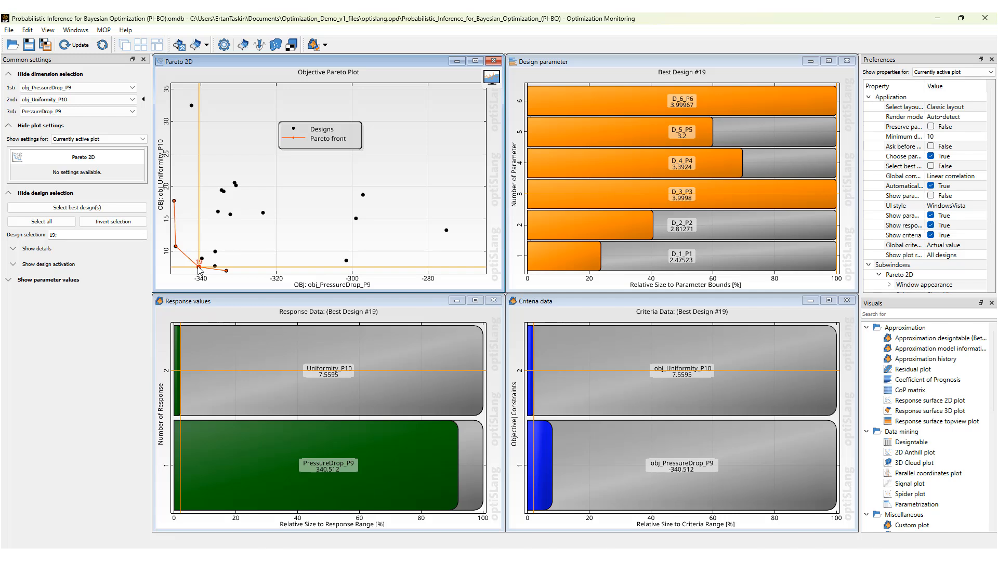
pyautogui.click(226, 271)
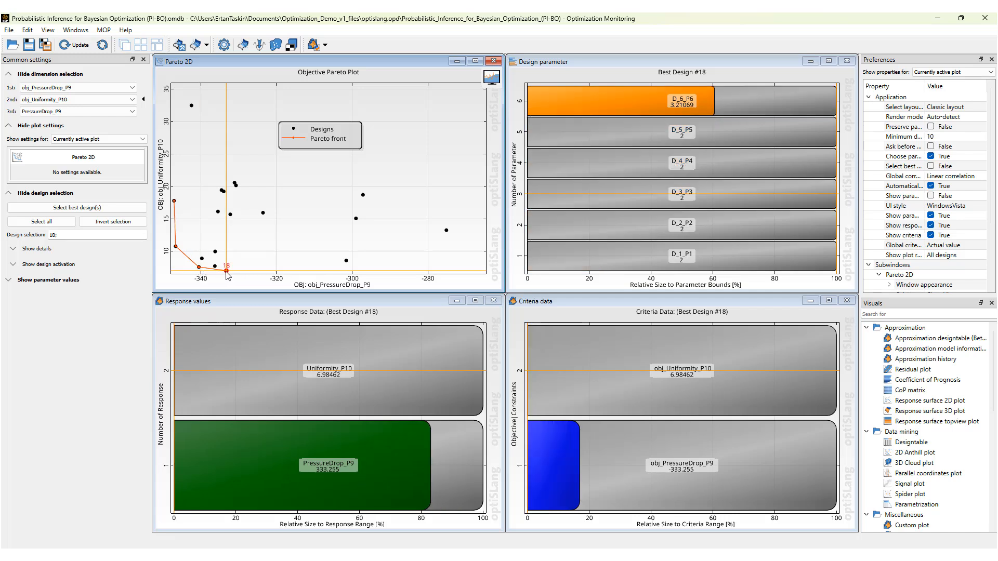
pyautogui.click(198, 267)
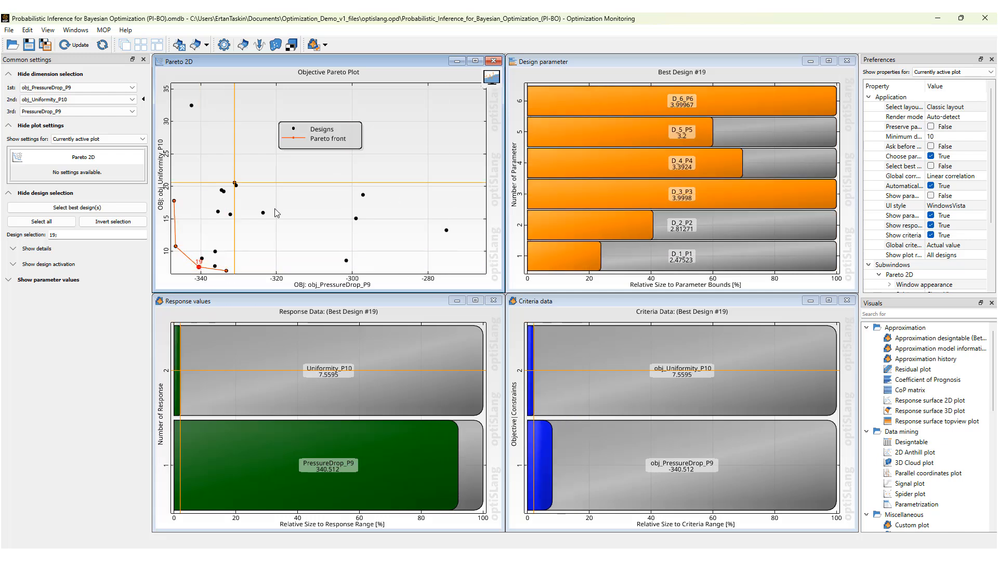
pyautogui.click(176, 247)
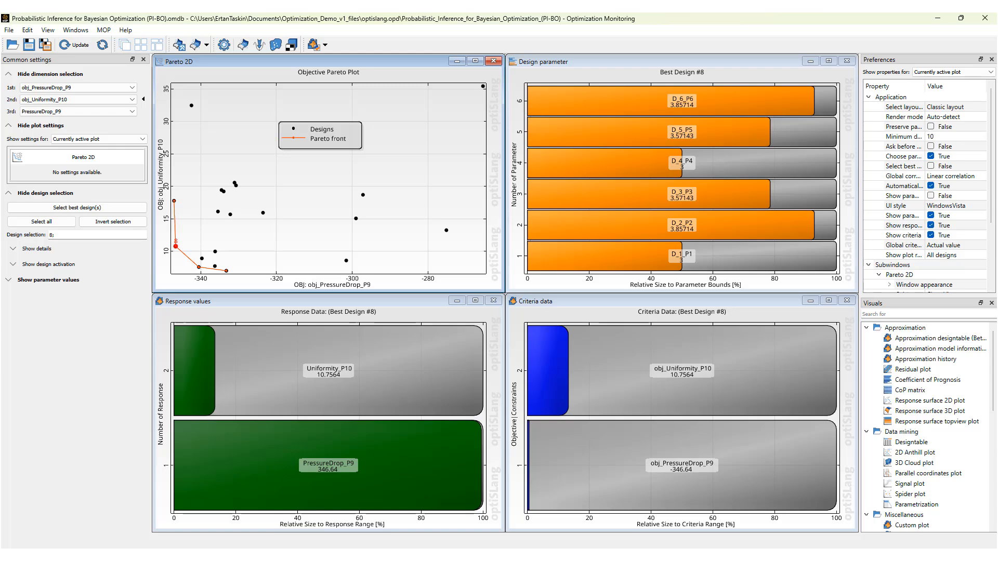
# Switch back to Workbench and open the PI-BO component's result designs table.
pyautogui.hotkey('alt', 'Tab')
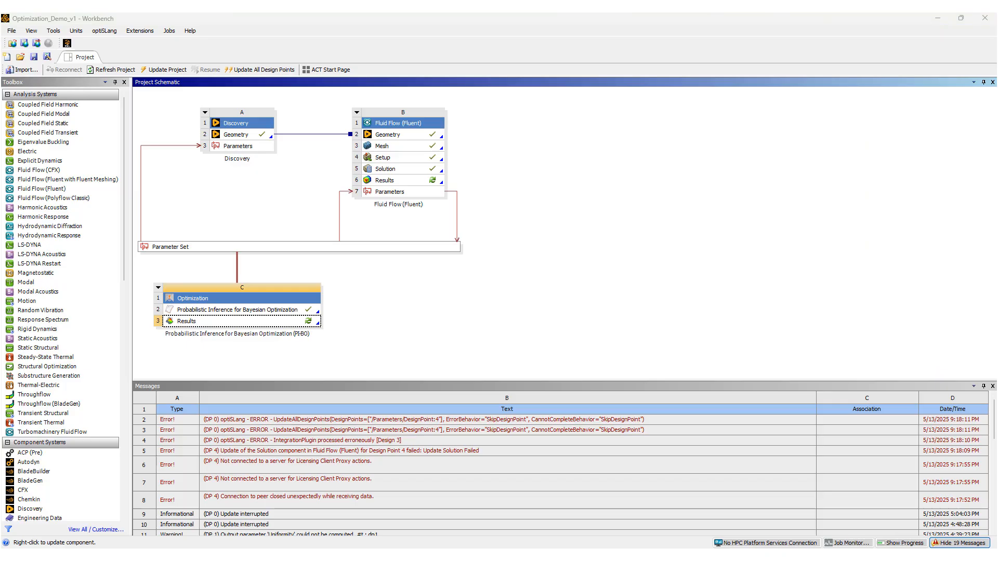
pyautogui.doubleClick(263, 310)
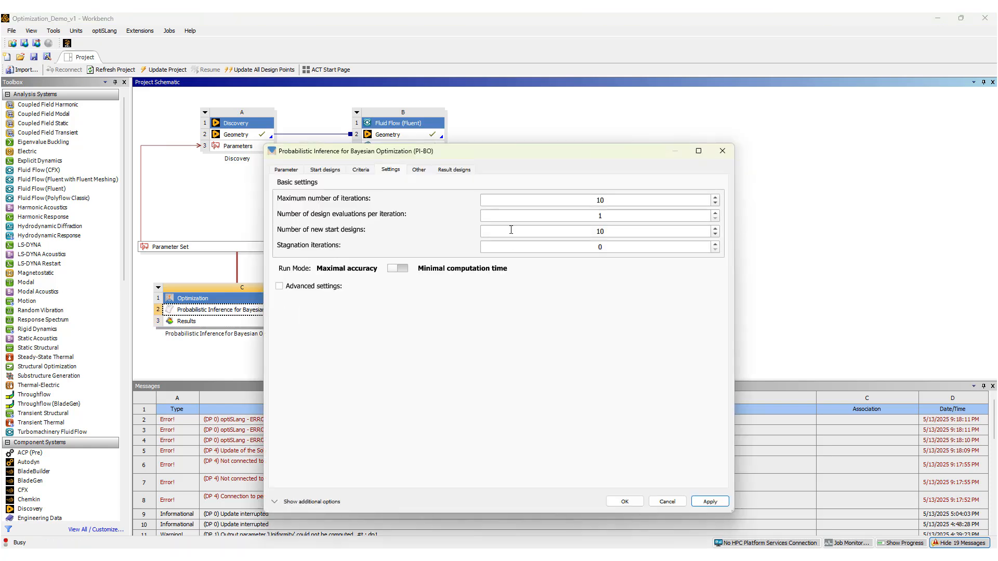
pyautogui.click(451, 172)
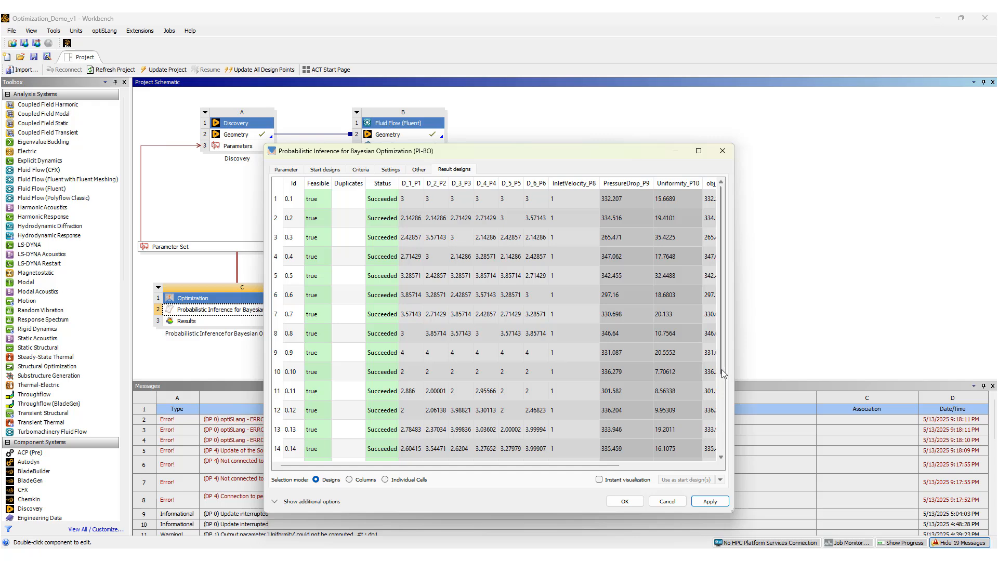
# Scroll through the result designs table, then widen and reposition the dialog to show all columns.
pyautogui.moveTo(726, 373); pyautogui.dragTo(722, 481)
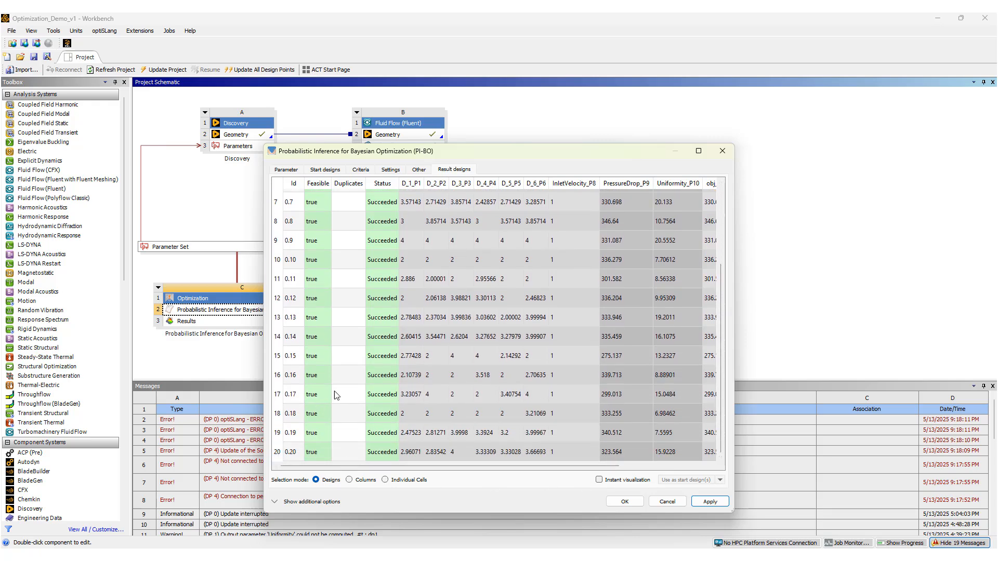
pyautogui.moveTo(722, 439); pyautogui.dragTo(716, 327)
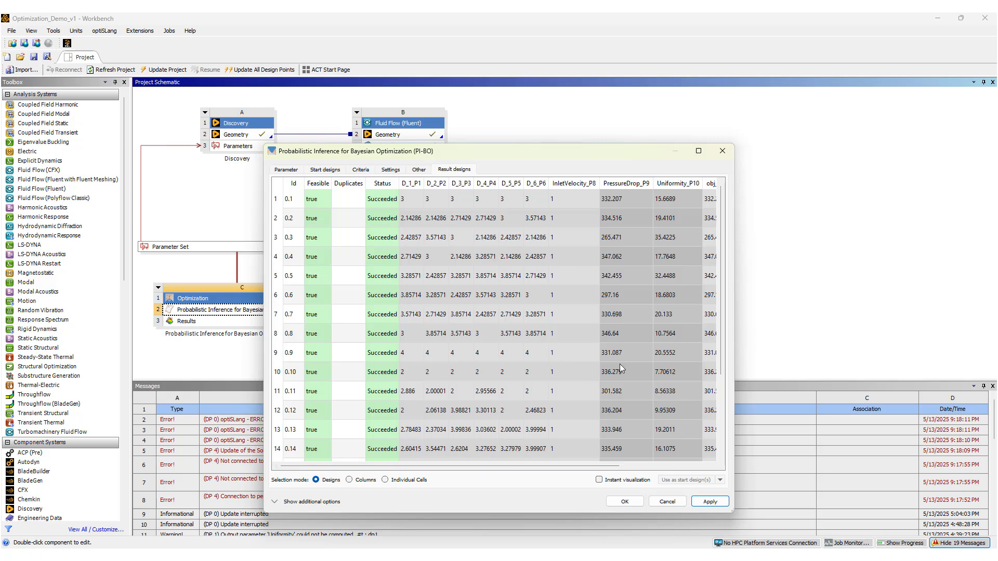
pyautogui.moveTo(735, 272); pyautogui.dragTo(845, 271)
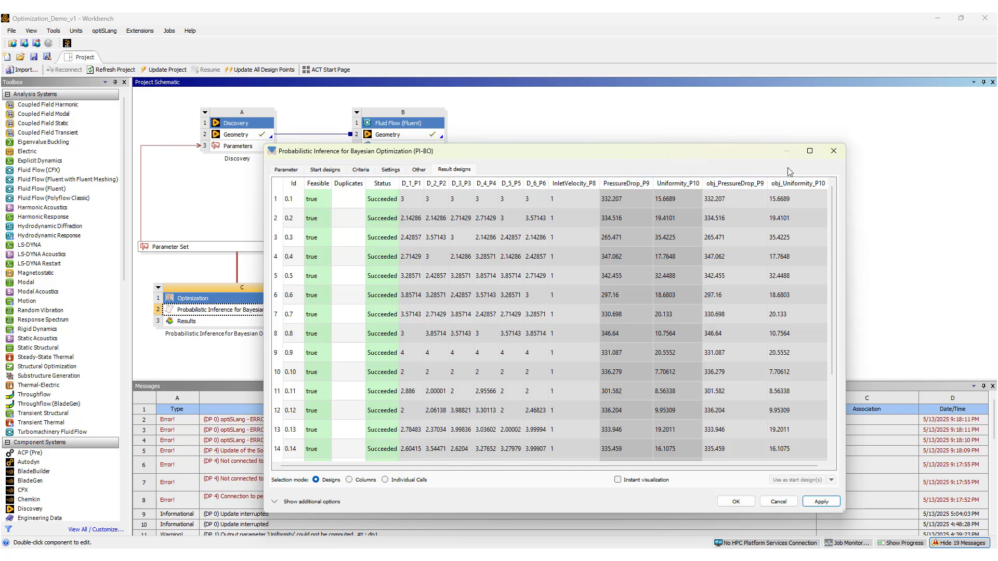
pyautogui.moveTo(737, 154); pyautogui.dragTo(713, 96)
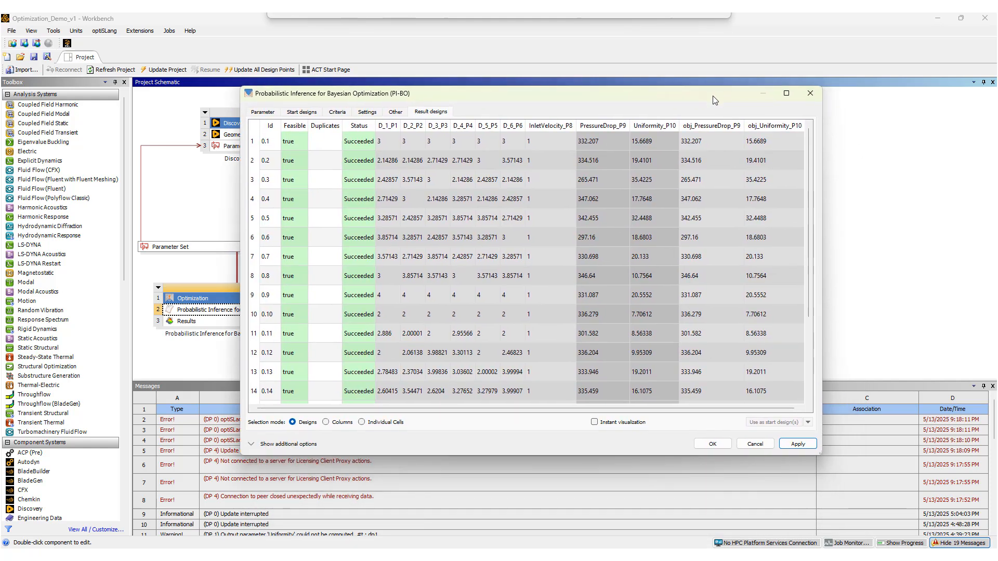